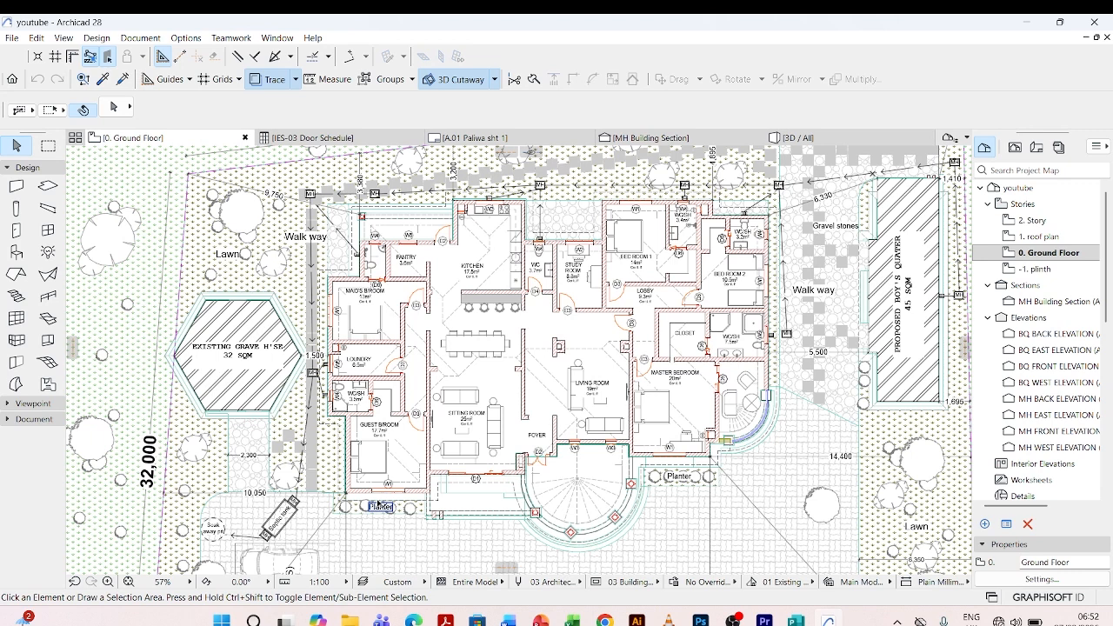
Open the IES-04 Window Schedule from the project's element schedules
middle_drag(490, 347, 466, 329)
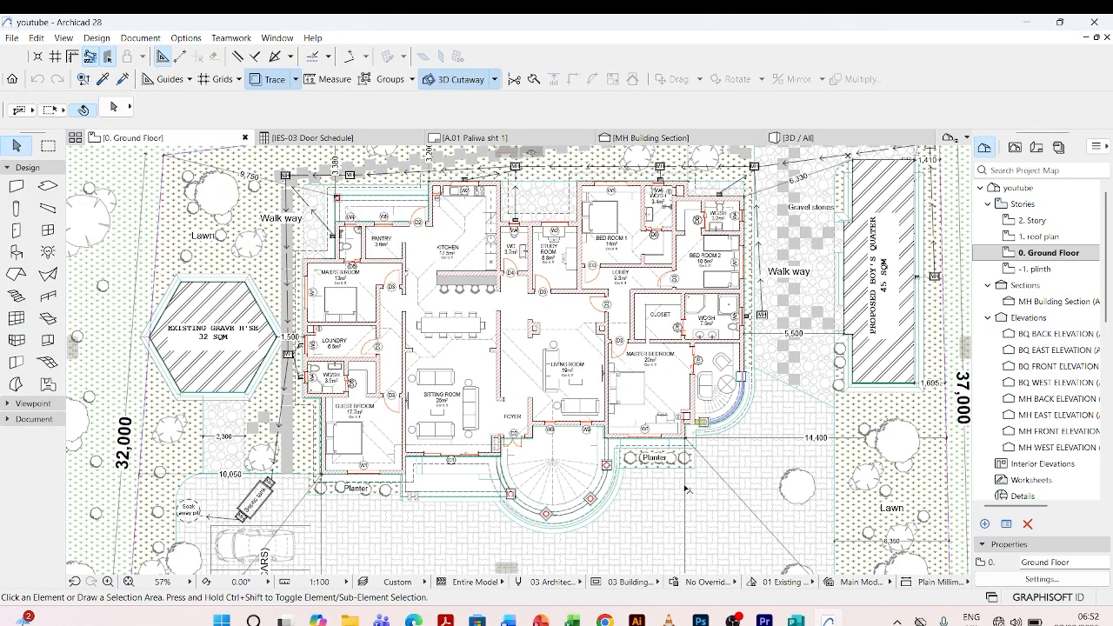
scroll(692, 487, down, 2)
scroll(701, 435, up, 2)
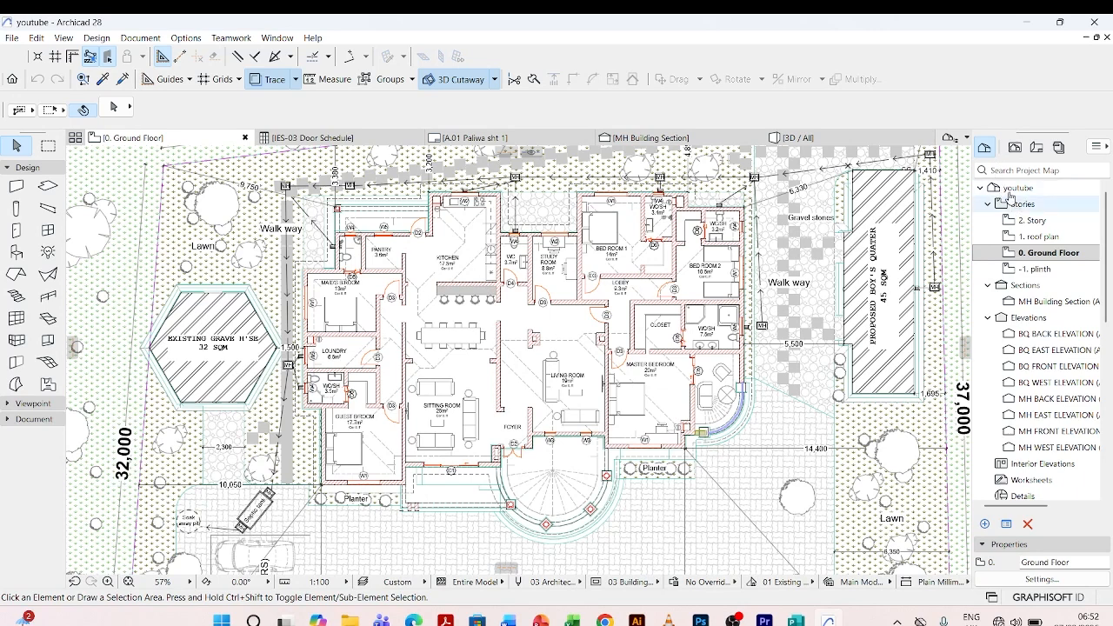
scroll(1026, 372, down, 3)
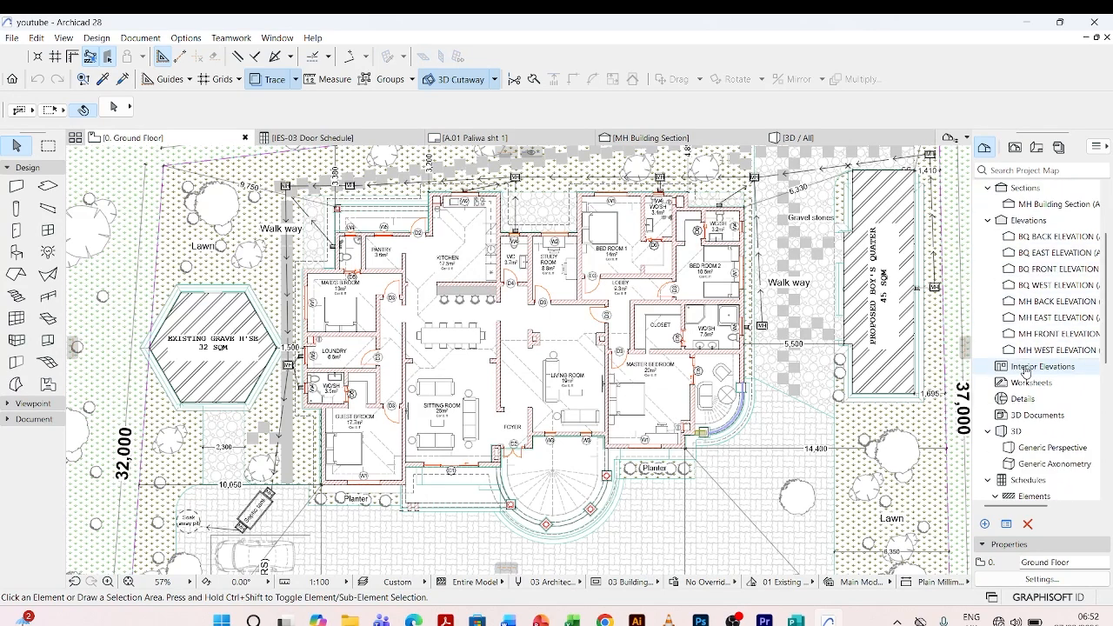
scroll(1020, 396, down, 2)
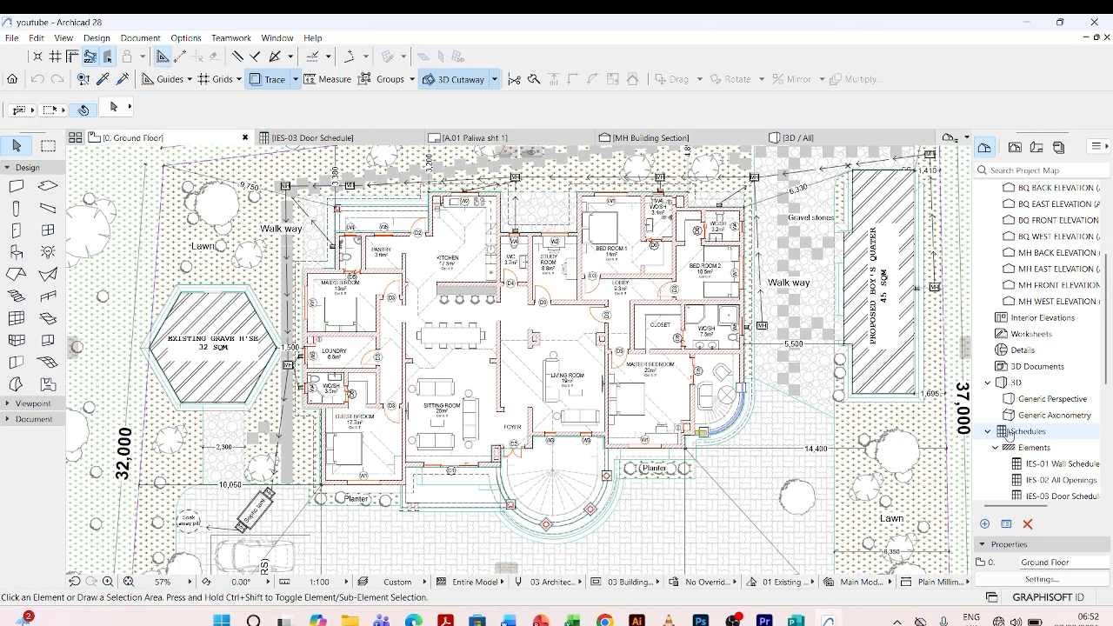
scroll(1037, 451, down, 2)
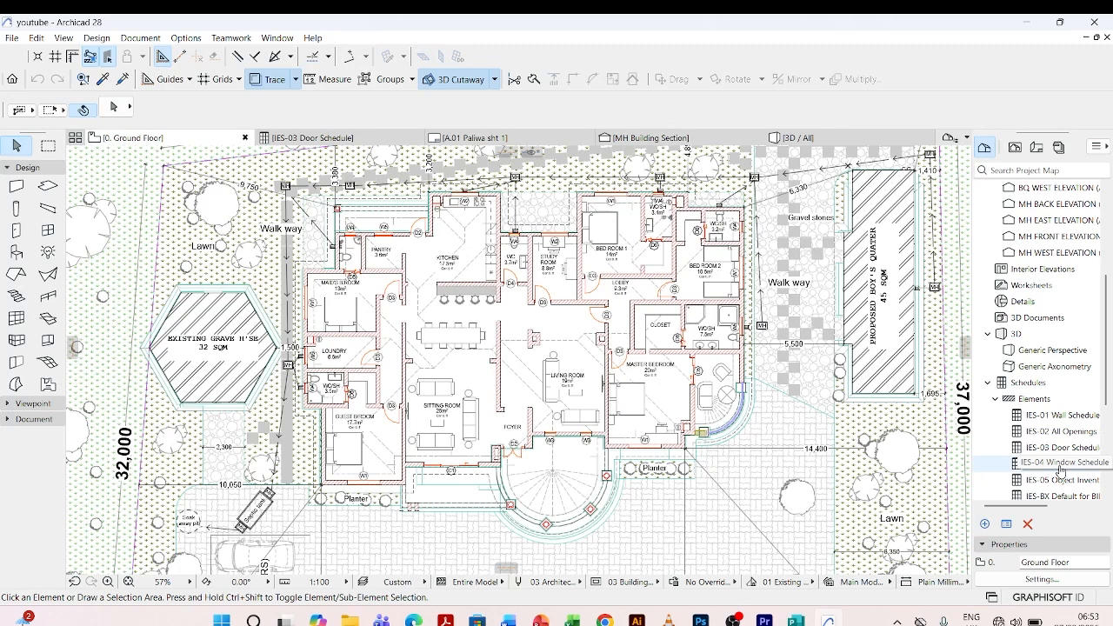
double_click(1060, 470)
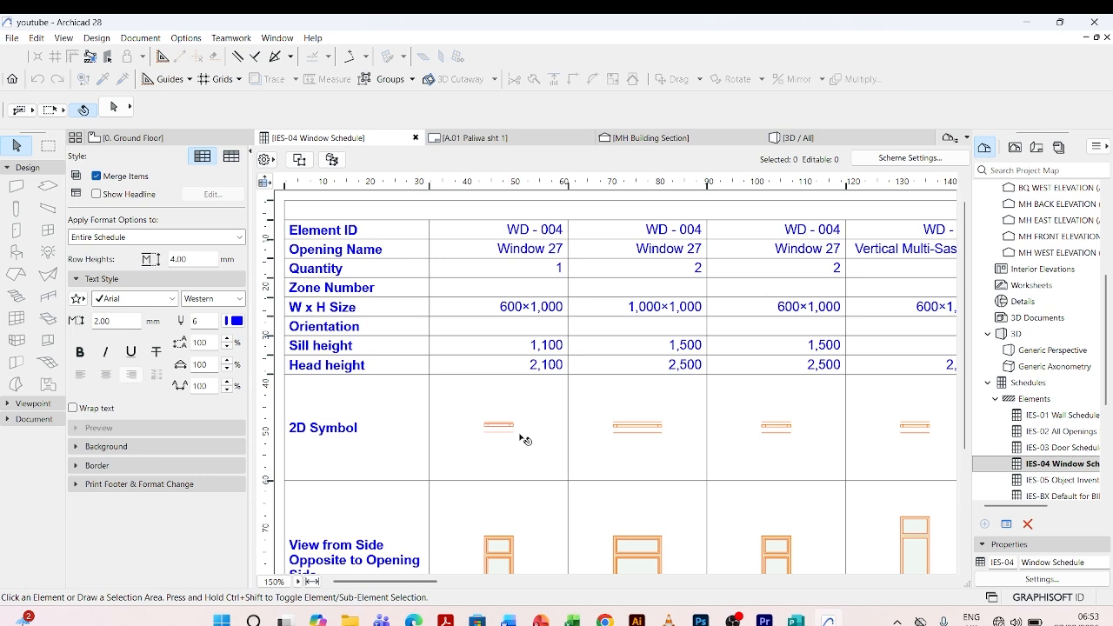
Look over the window schedule's rows and full width, and set its display zoom to 100%
scroll(502, 337, down, 3)
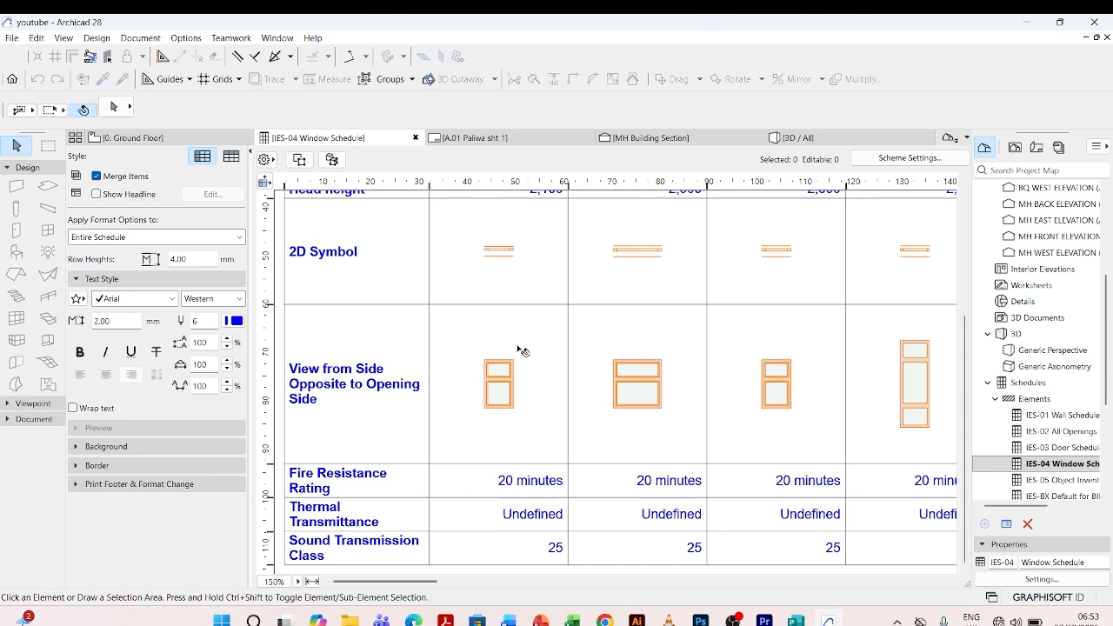
click(312, 582)
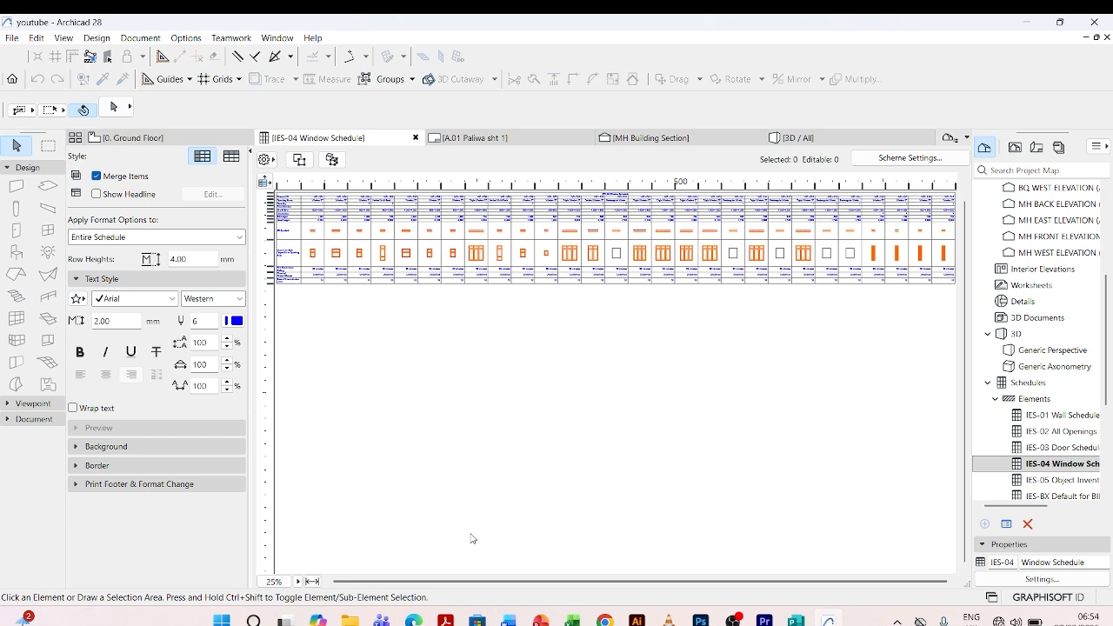
click(297, 582)
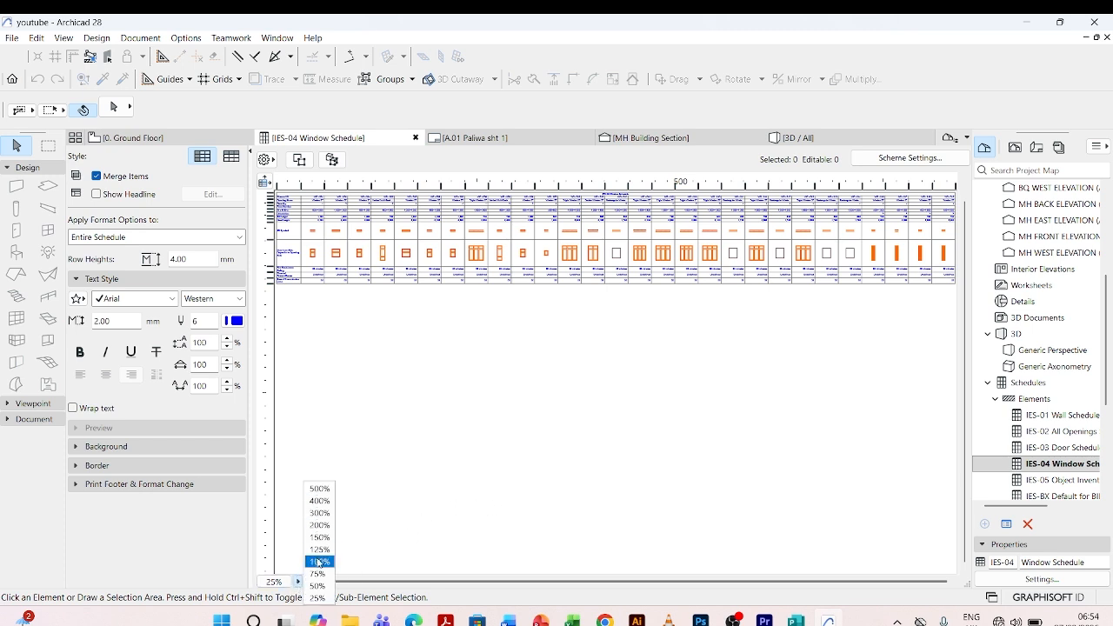
click(320, 562)
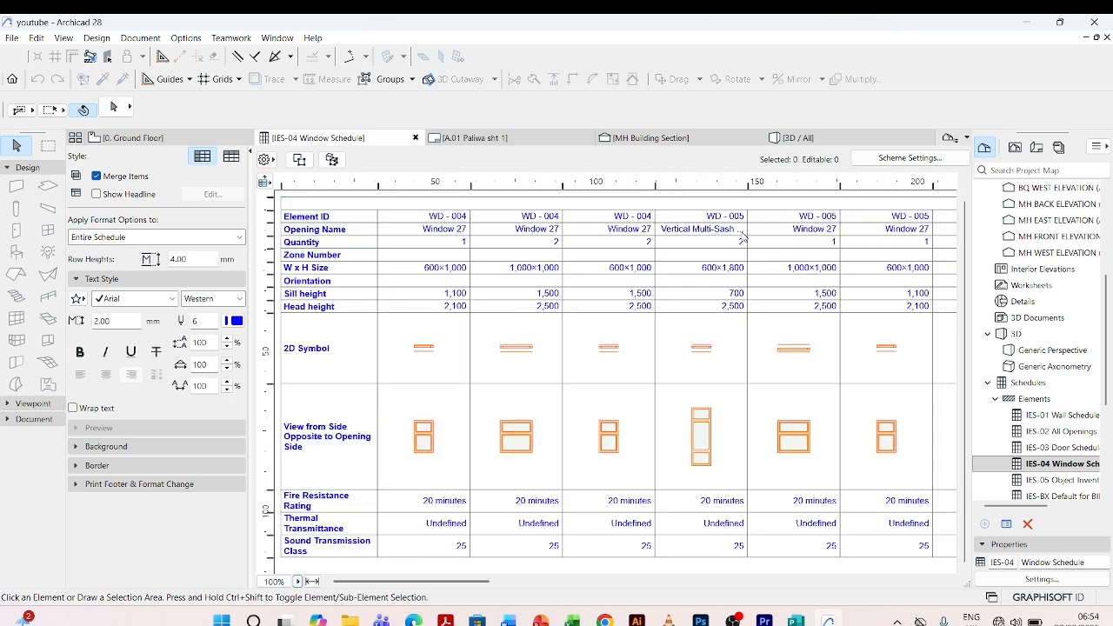
Remove the opposite-side view, Fire Resistance Rating, Thermal Transmittance and Sound Transmission Class fields from the window schedule's scheme
click(894, 158)
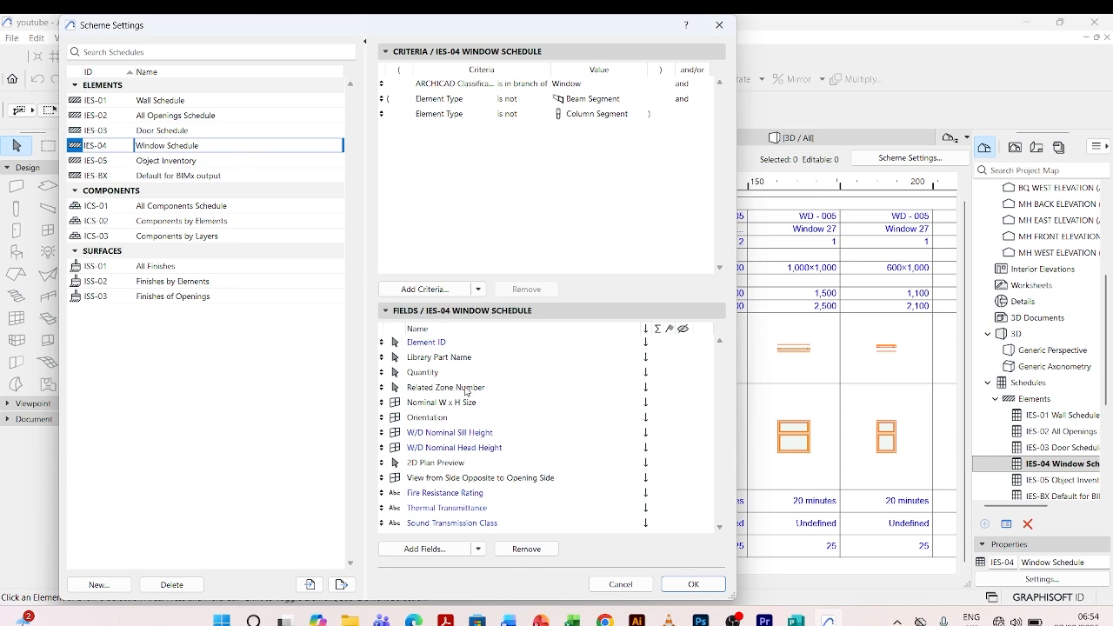
click(434, 483)
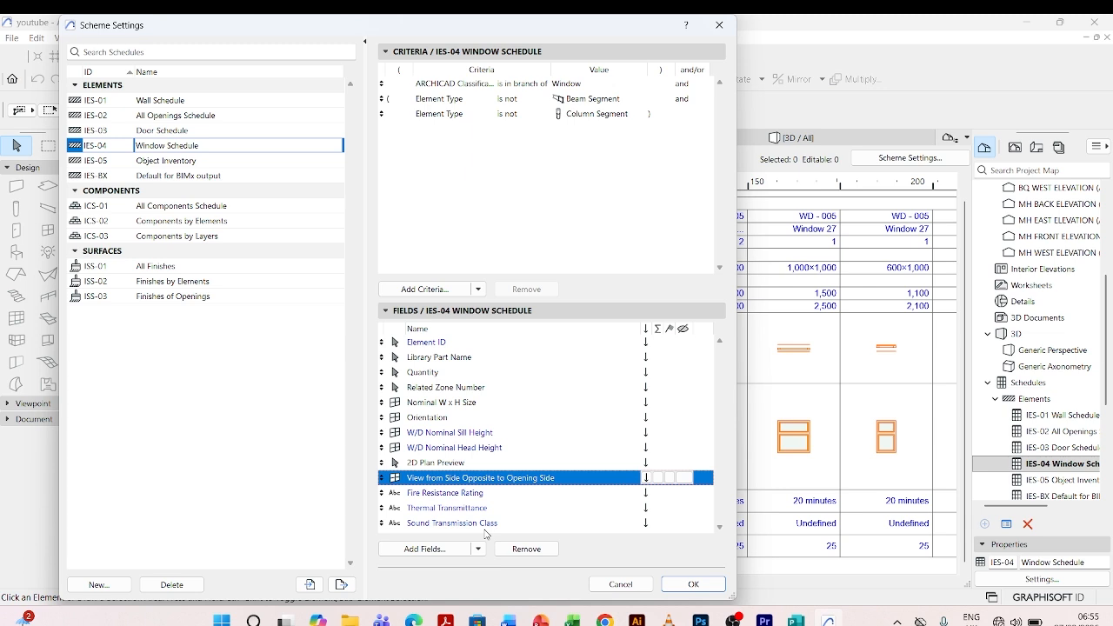
key(shift+Down)
key(shift+Down)
key(shift+Down)
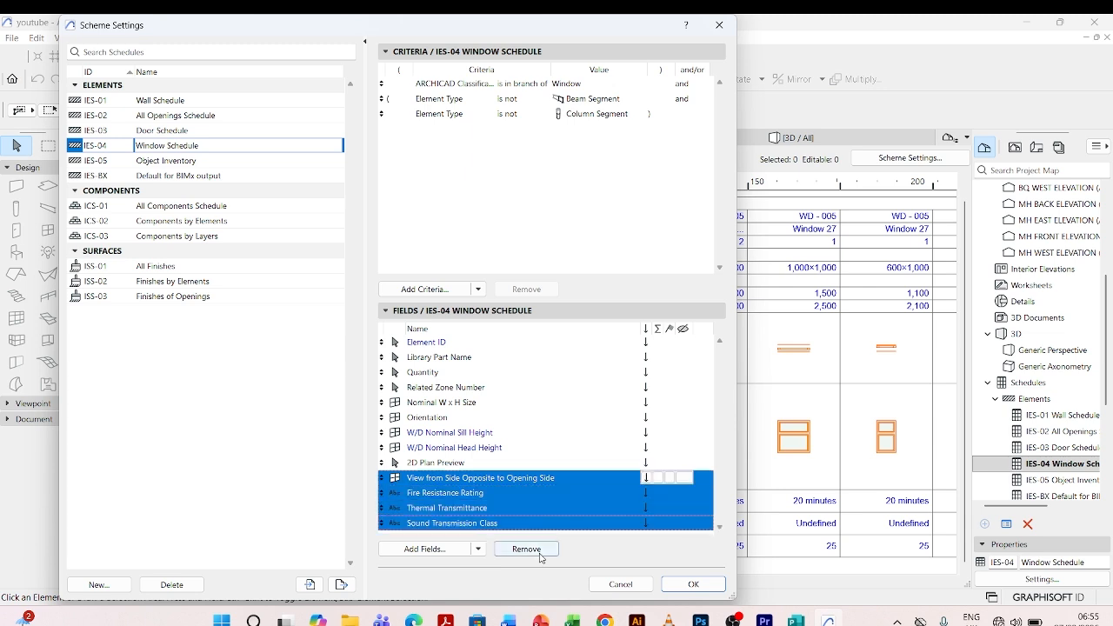
click(539, 549)
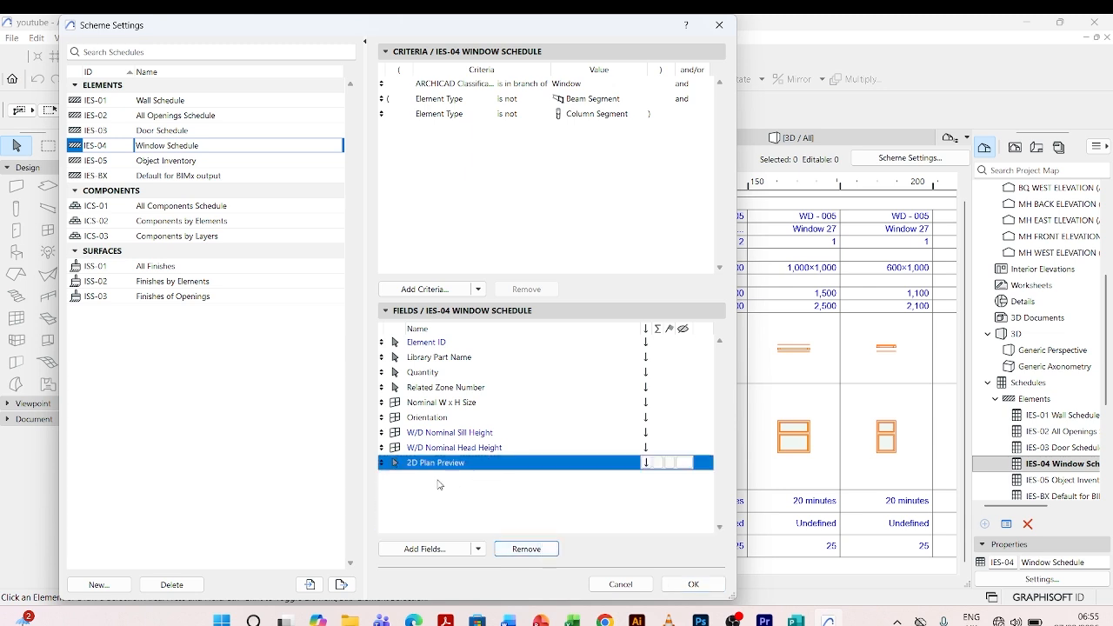
Remove the W/D Nominal Head Height, Orientation, Related Zone Number and Library Part Name fields from the scheme
click(511, 449)
click(514, 547)
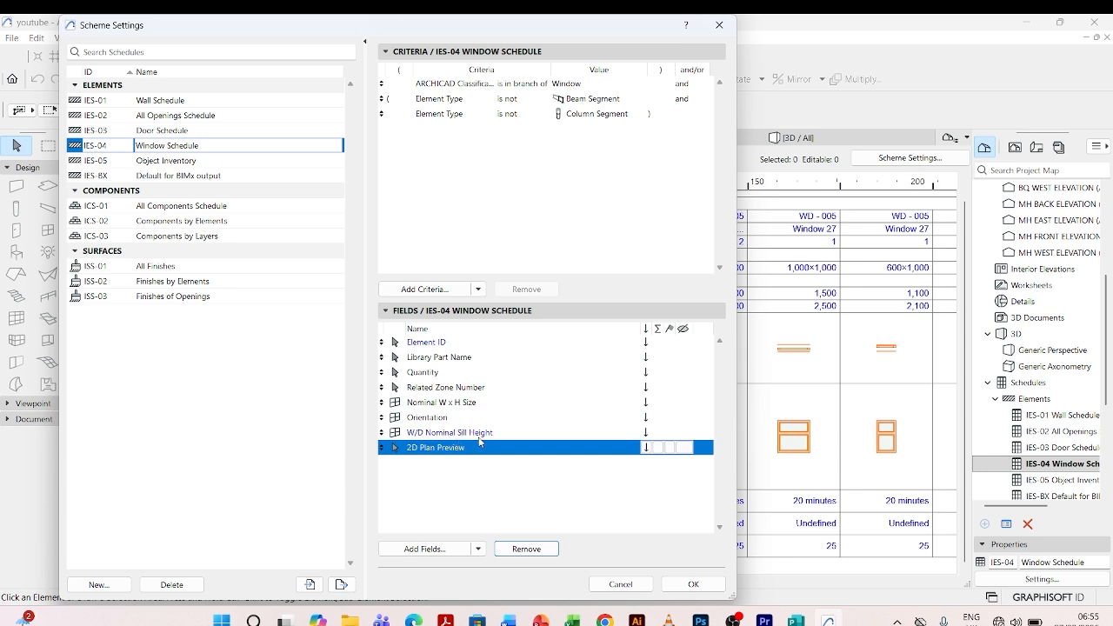
click(438, 417)
click(523, 550)
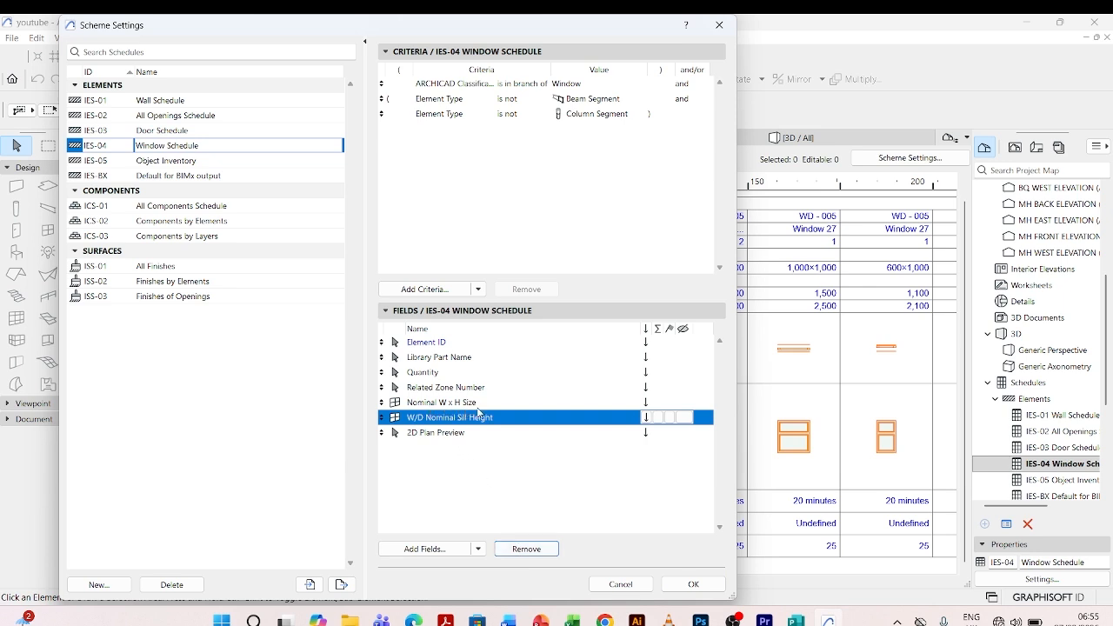
click(462, 390)
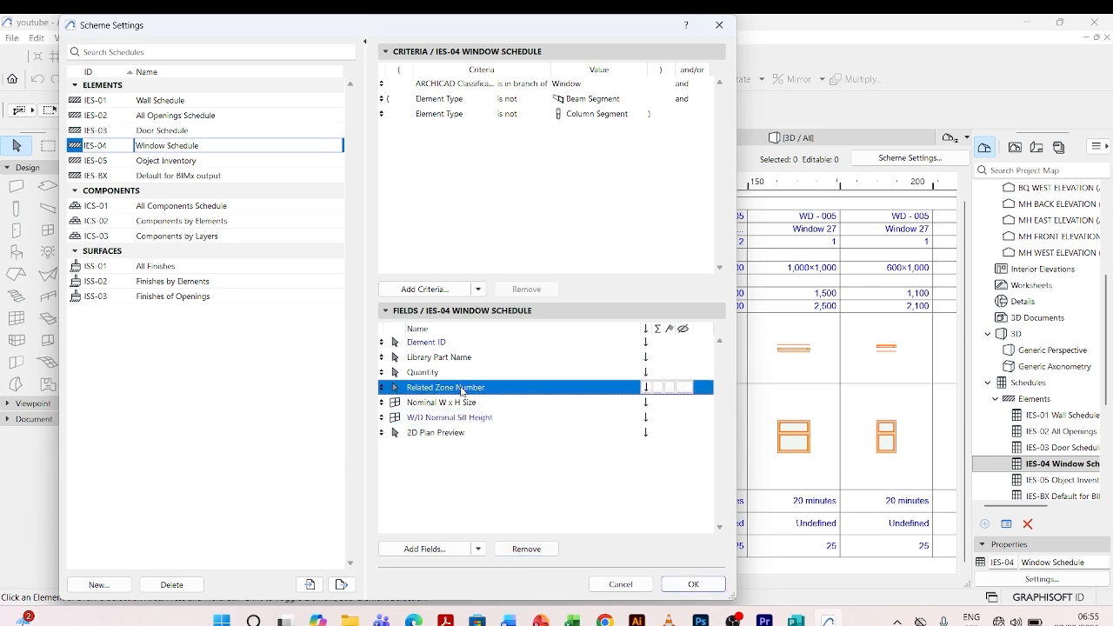
click(526, 548)
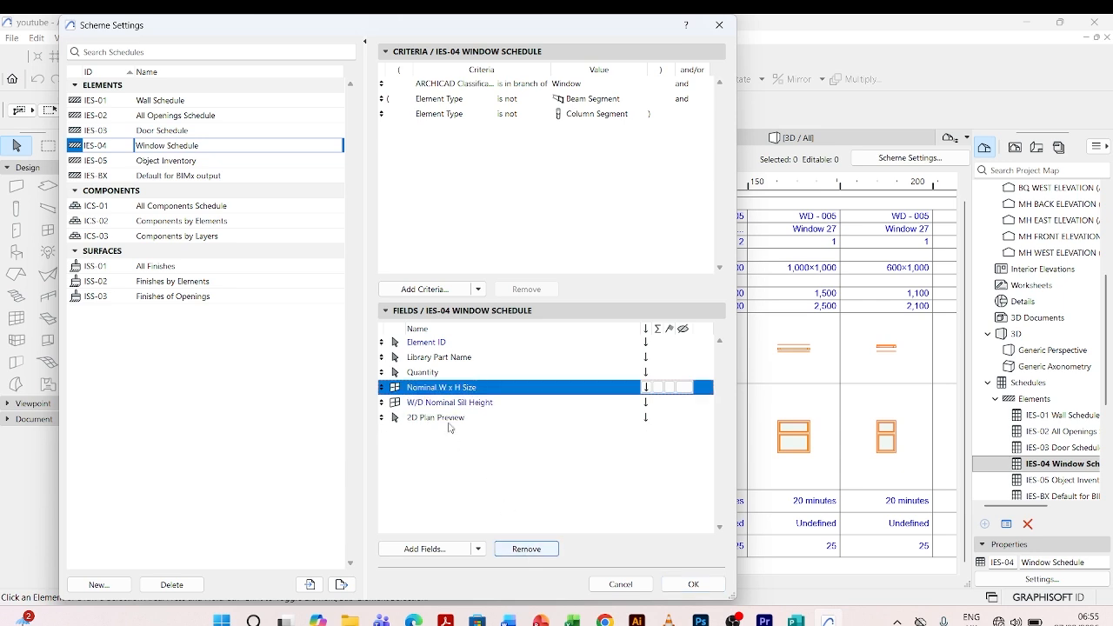
click(438, 358)
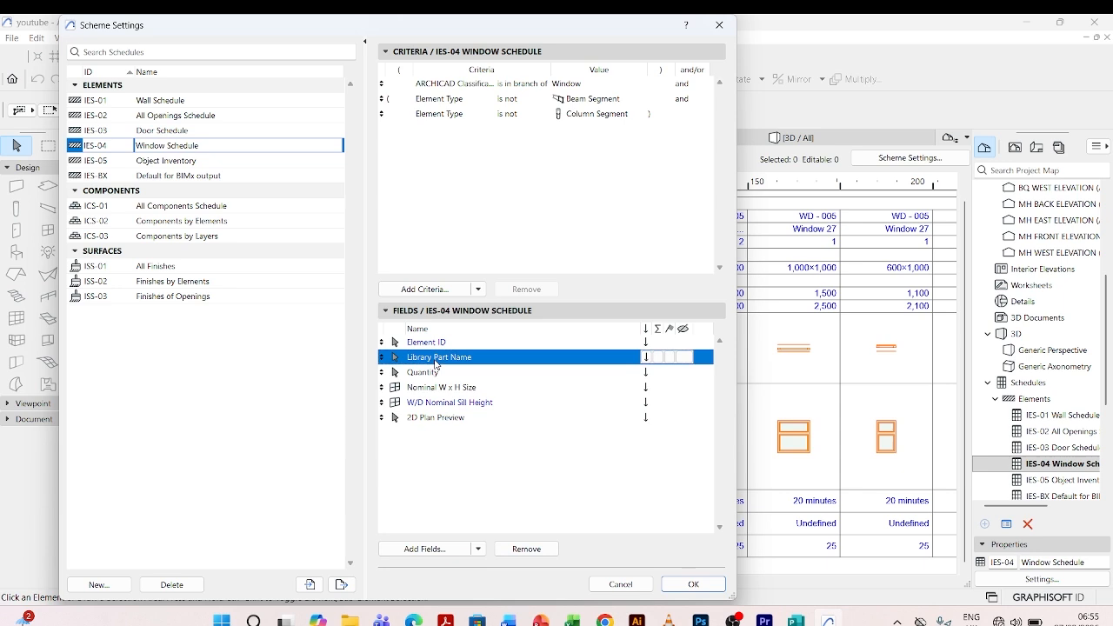
click(524, 548)
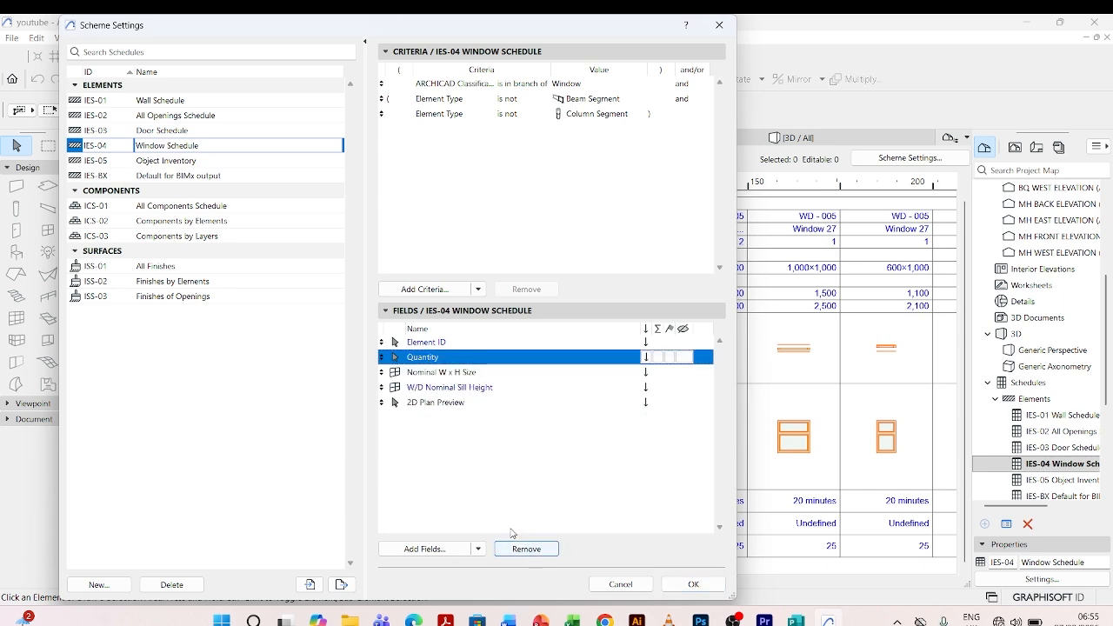
click(548, 432)
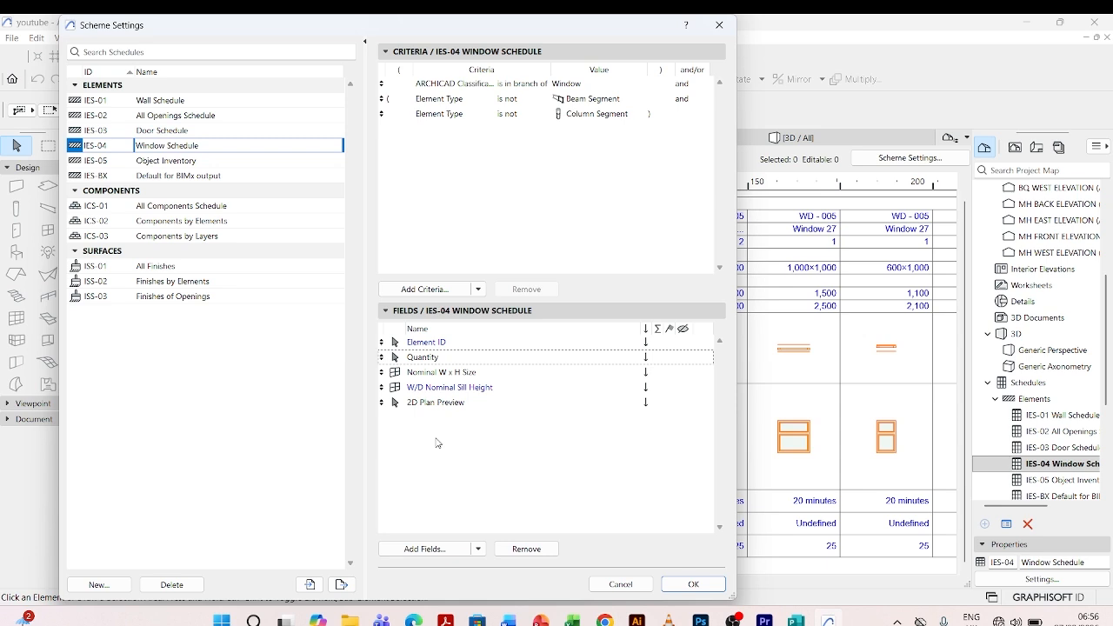
Add the general parameters 3D Front View, Custom text 1 and Custom text 2 as schedule fields and apply the scheme
click(426, 549)
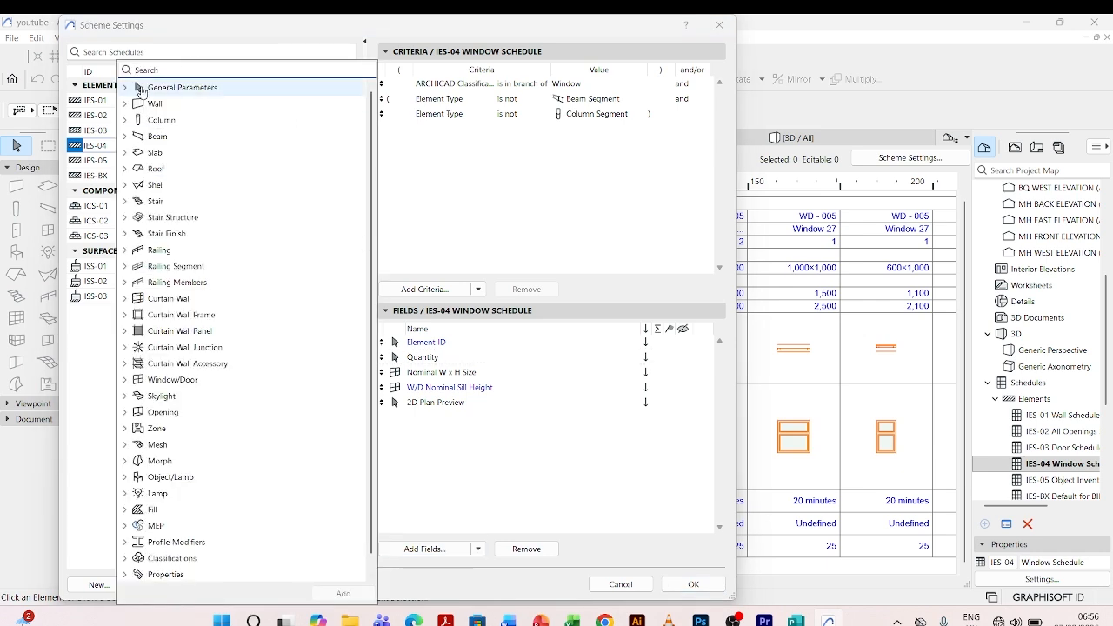
click(125, 88)
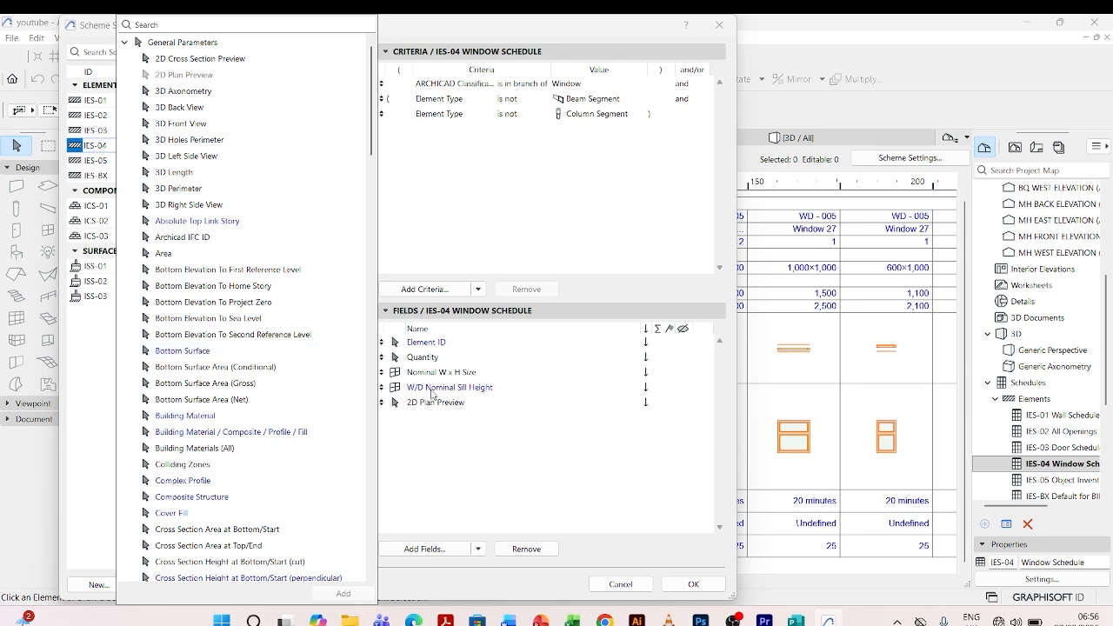
click(190, 127)
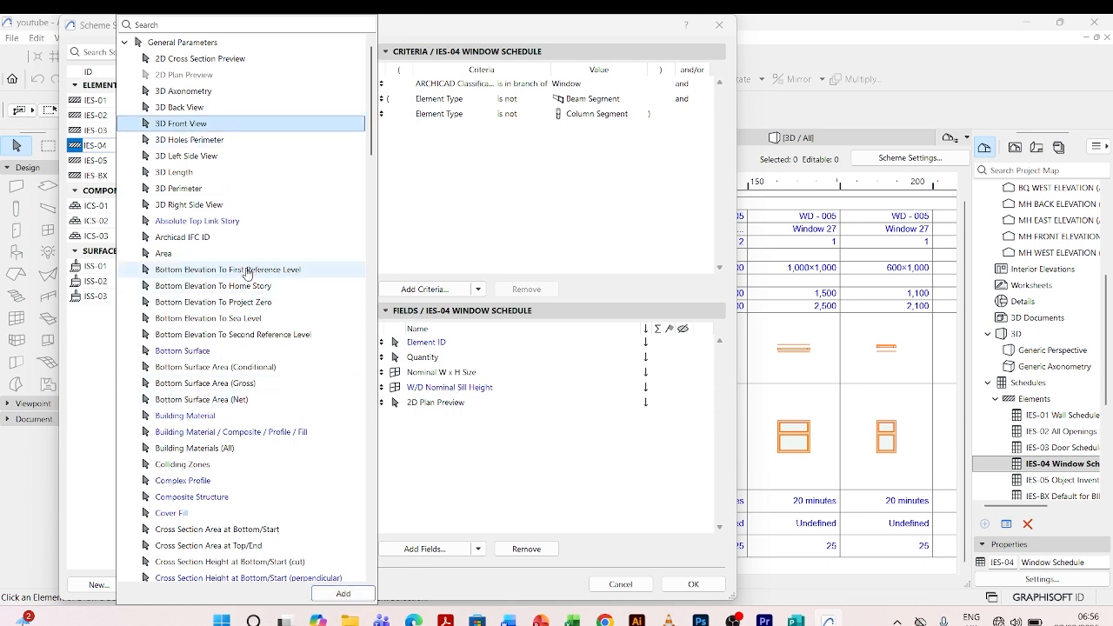
scroll(247, 273, down, 1)
scroll(248, 273, down, 6)
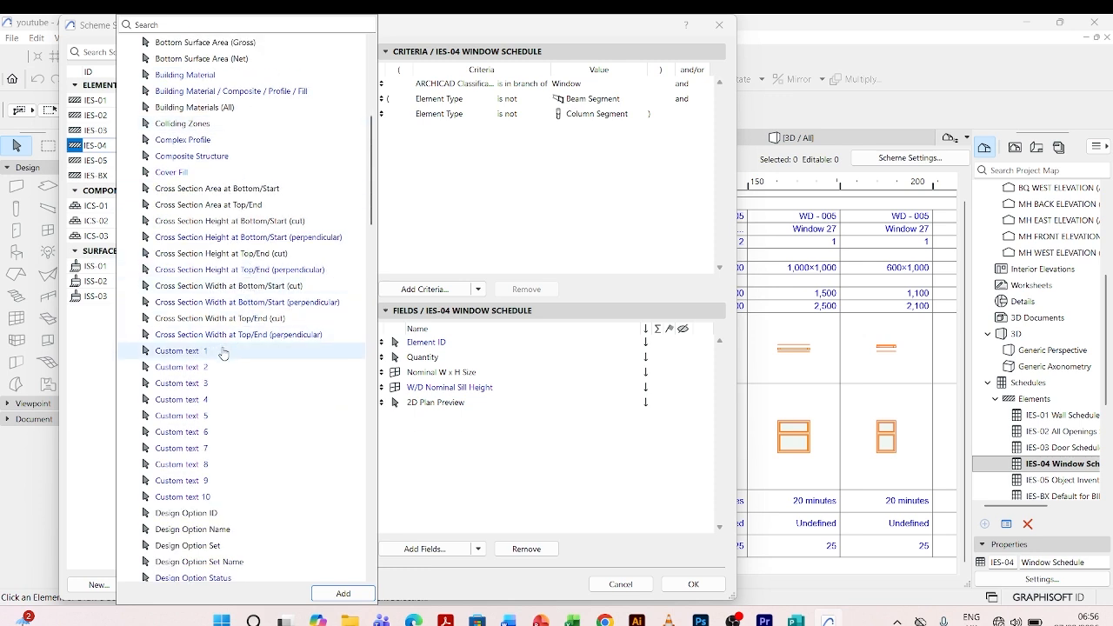
click(223, 350)
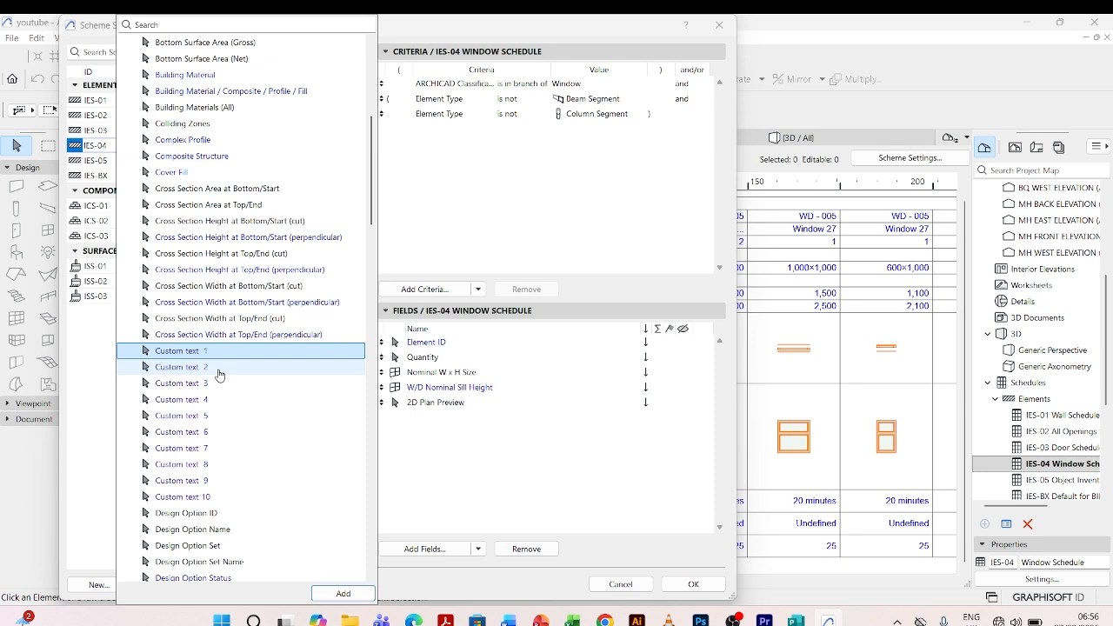
shift+click(219, 371)
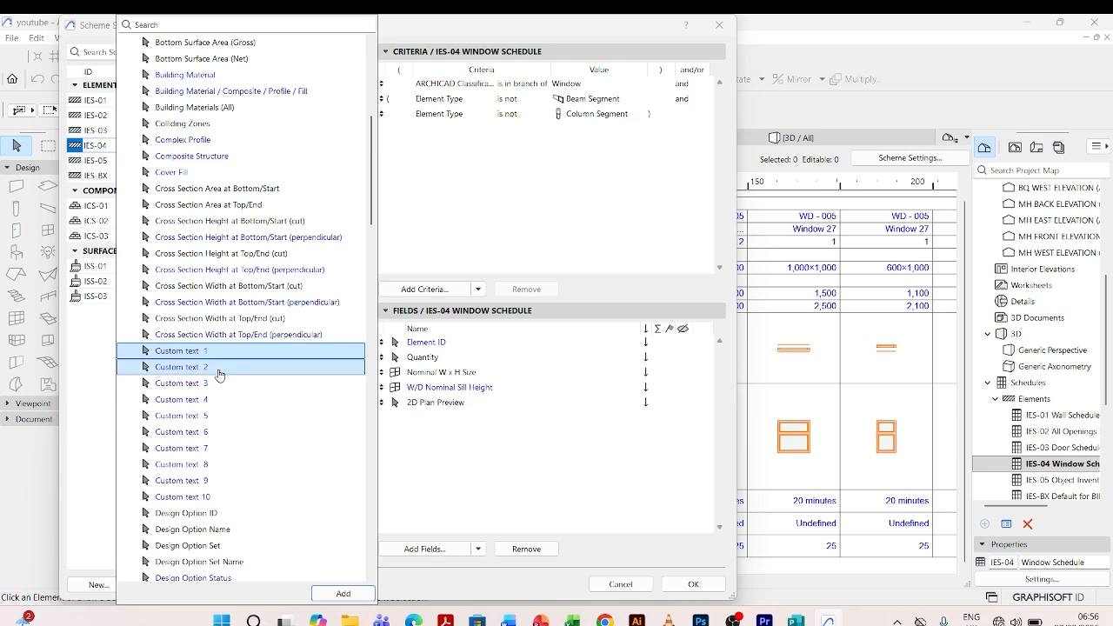
click(343, 595)
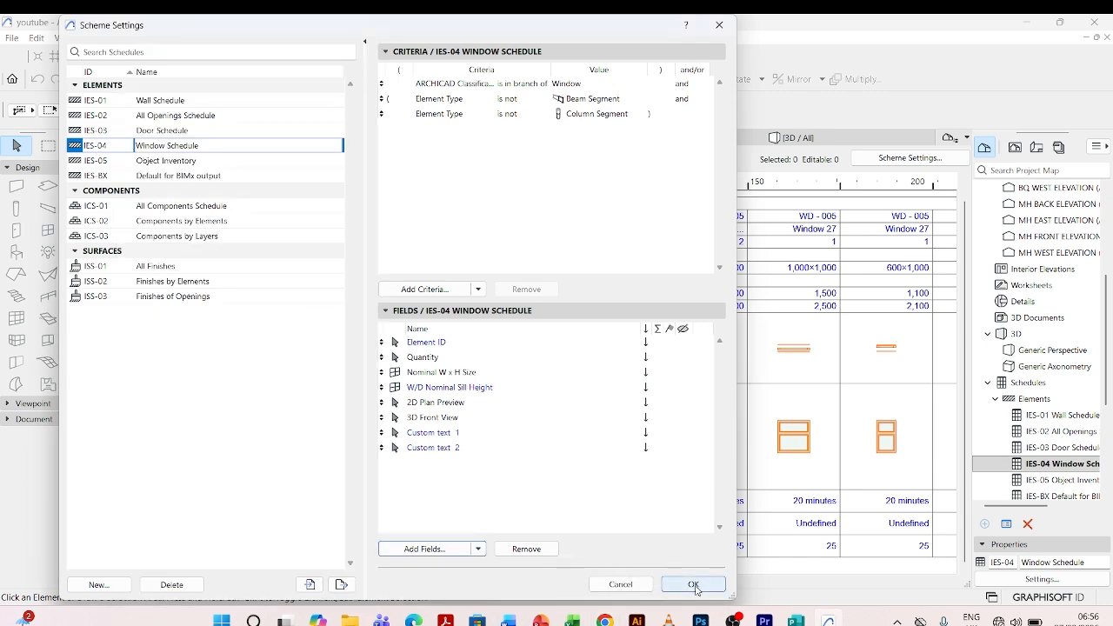
click(694, 584)
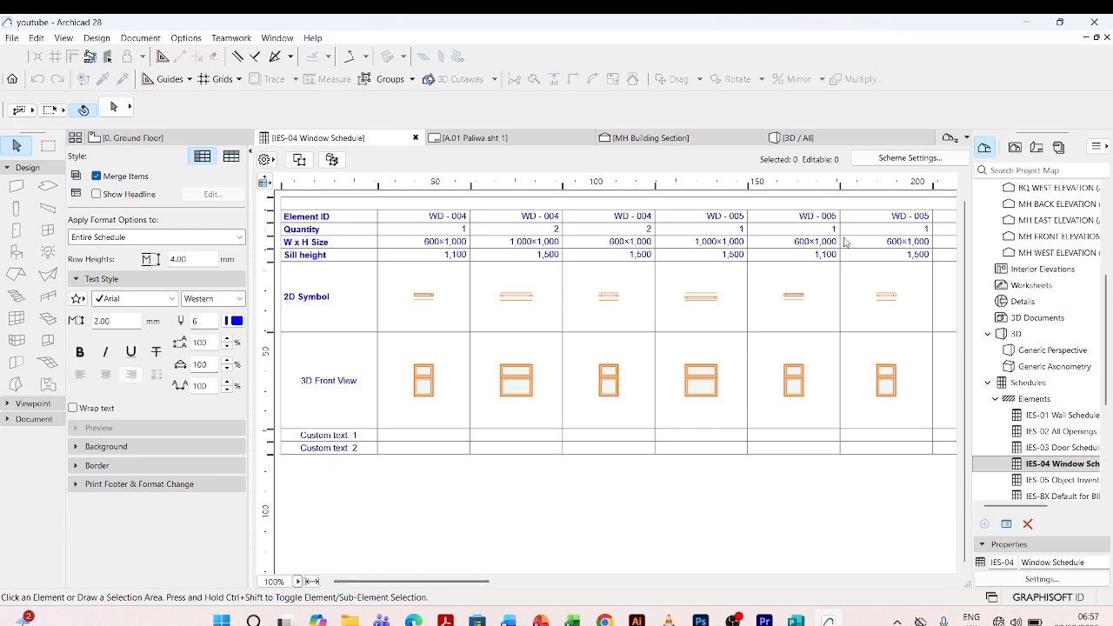
Reorder the scheme fields by swapping Custom text 1 with Quantity and placing 3D Front View above 2D Plan Preview, and apply
click(909, 159)
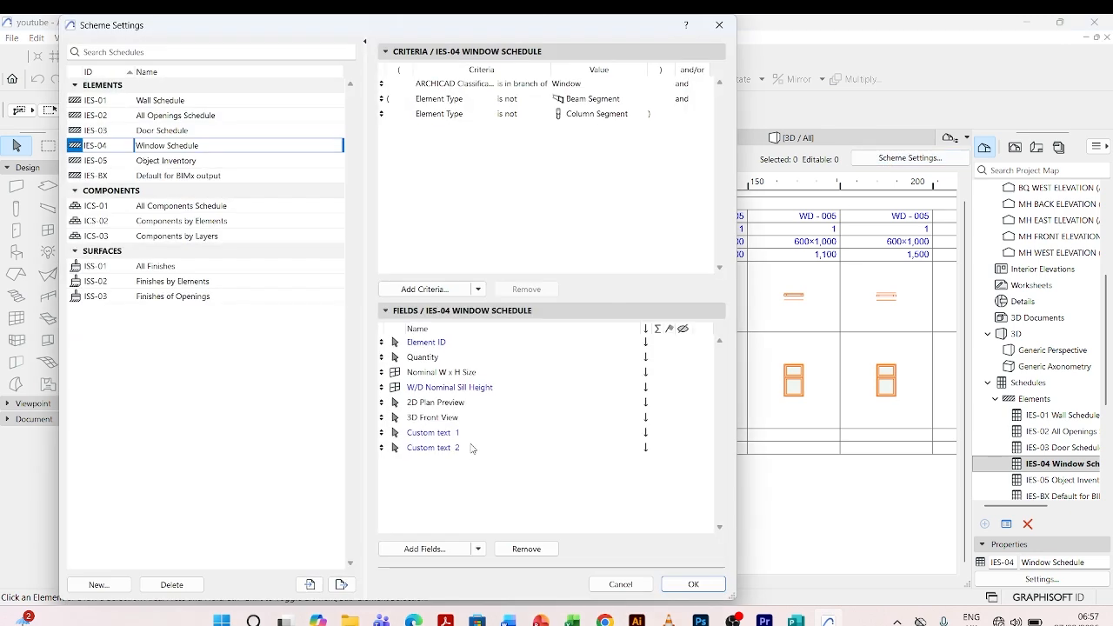
click(406, 434)
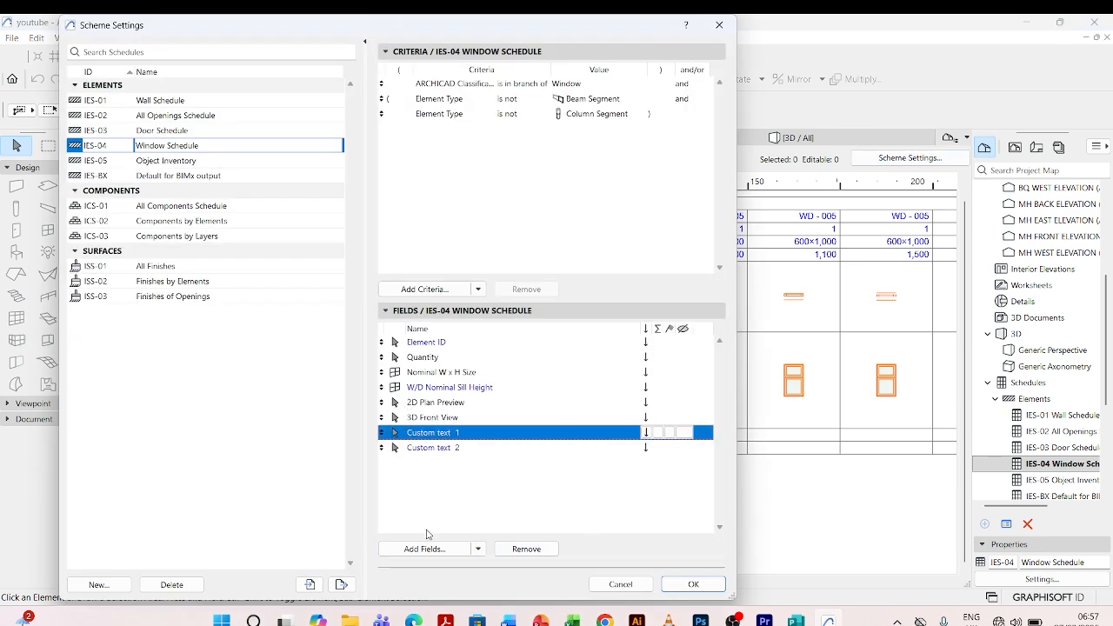
mouse_move(380, 432)
mouse_down()
mouse_move(381, 357)
mouse_move(379, 429)
mouse_up()
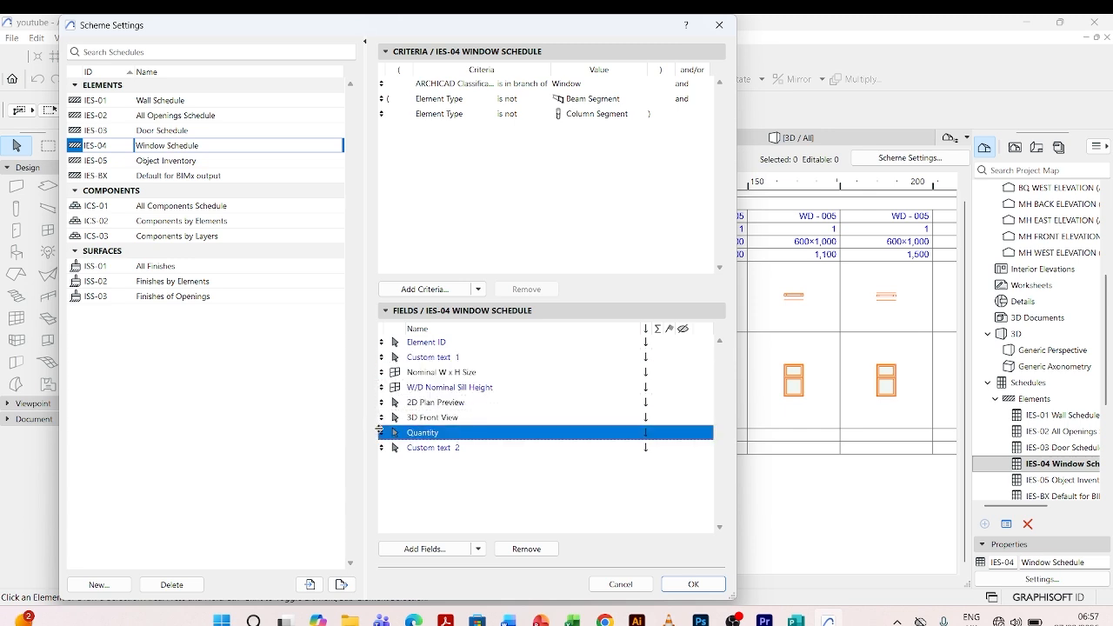
click(386, 420)
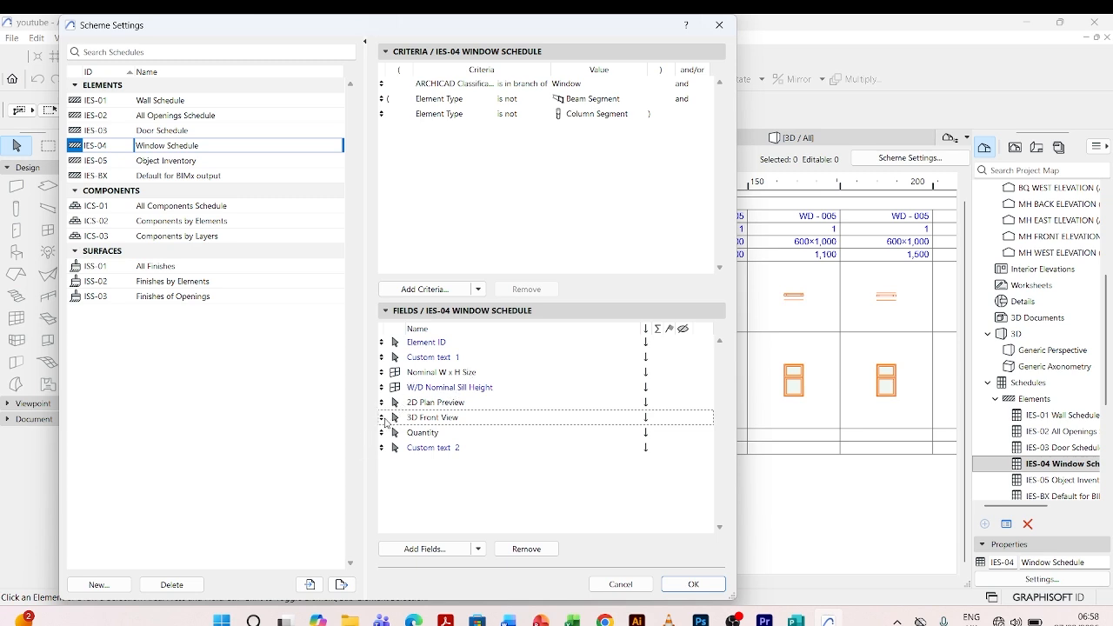
drag(380, 416, 380, 402)
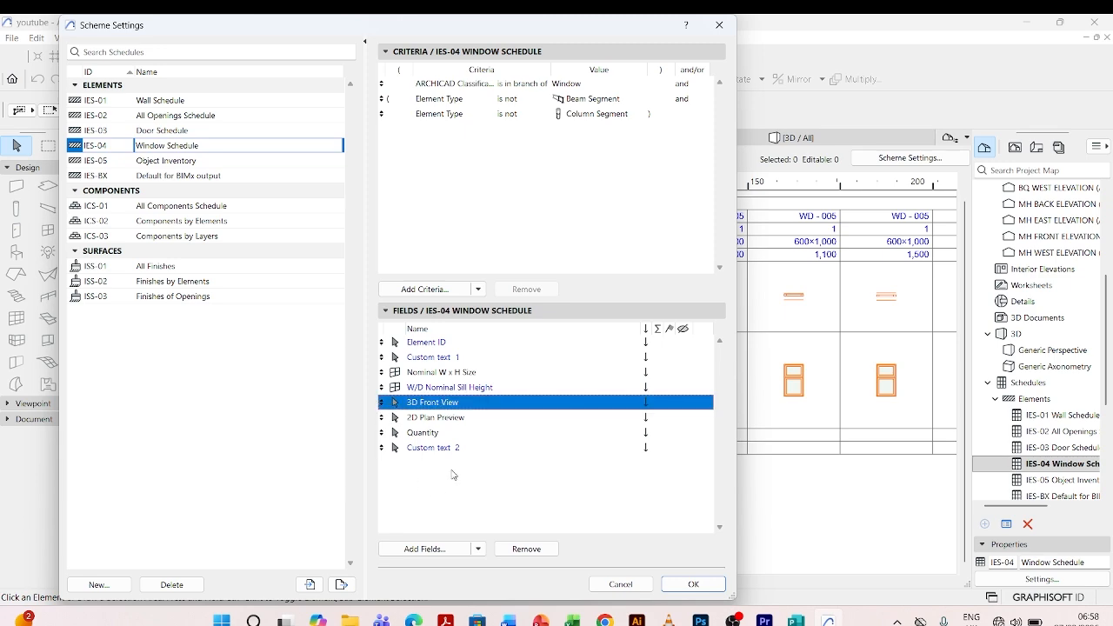
click(692, 584)
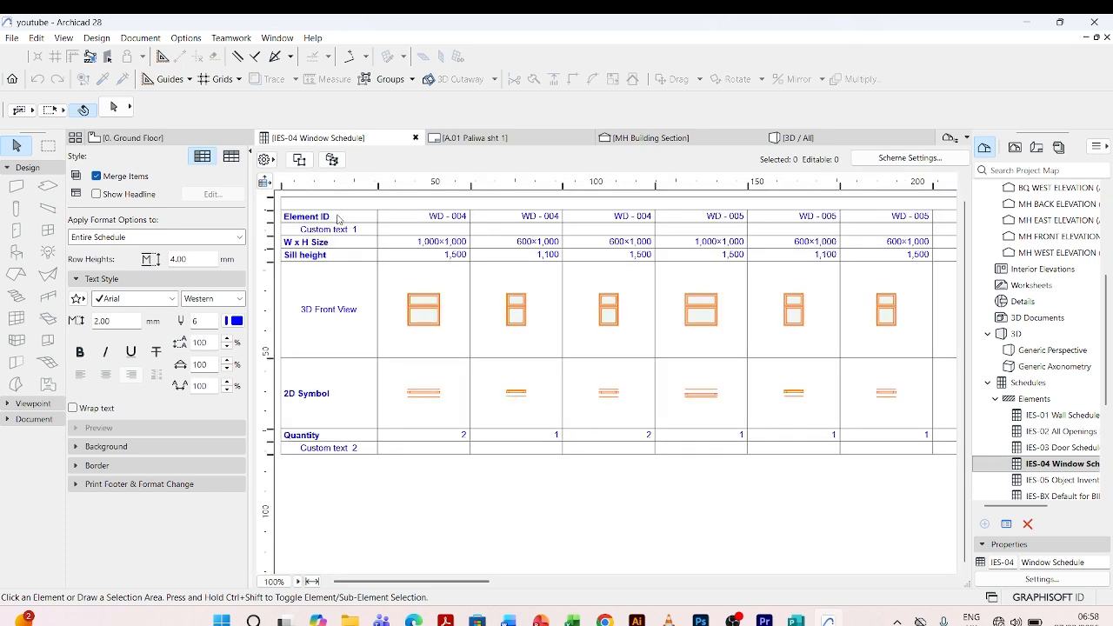
Rename the Element ID header of the window schedule to WINDOW MARK
click(338, 217)
drag(338, 216, 278, 222)
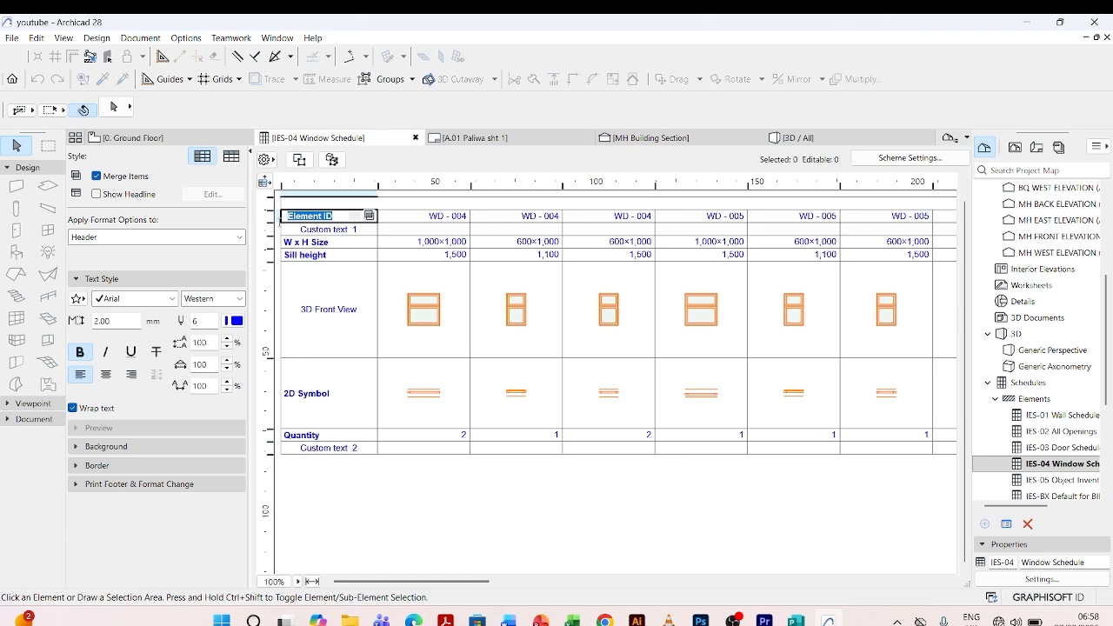
text(WIM)
text(NDOW)
text( MARK)
click(329, 485)
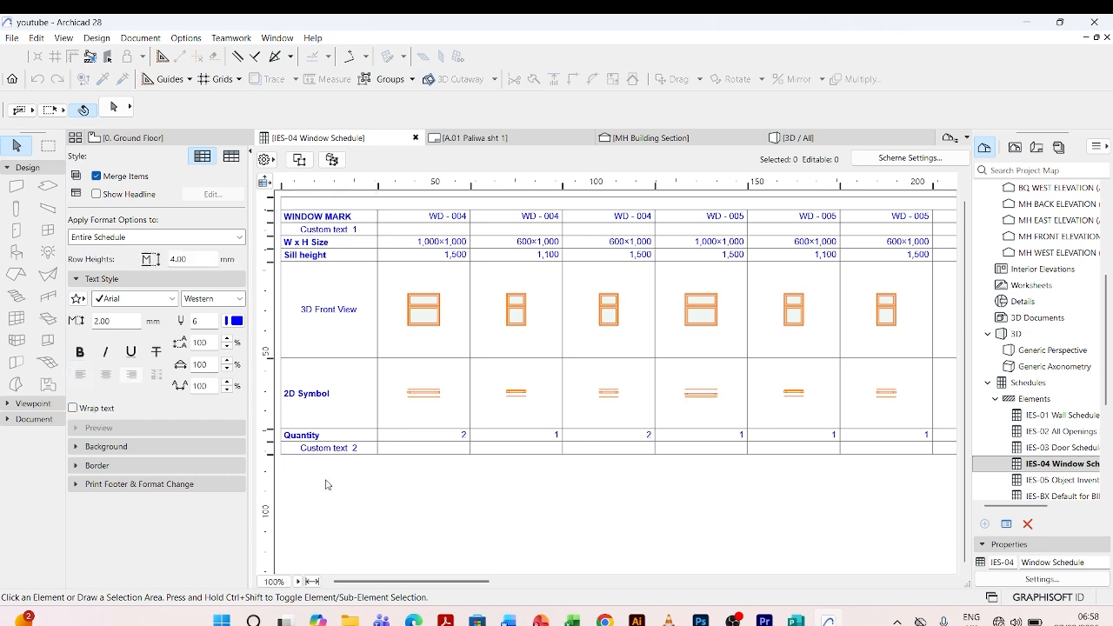
Rename the Custom text 1 header to DESCRIPTION and format it bold and left-aligned
double_click(359, 231)
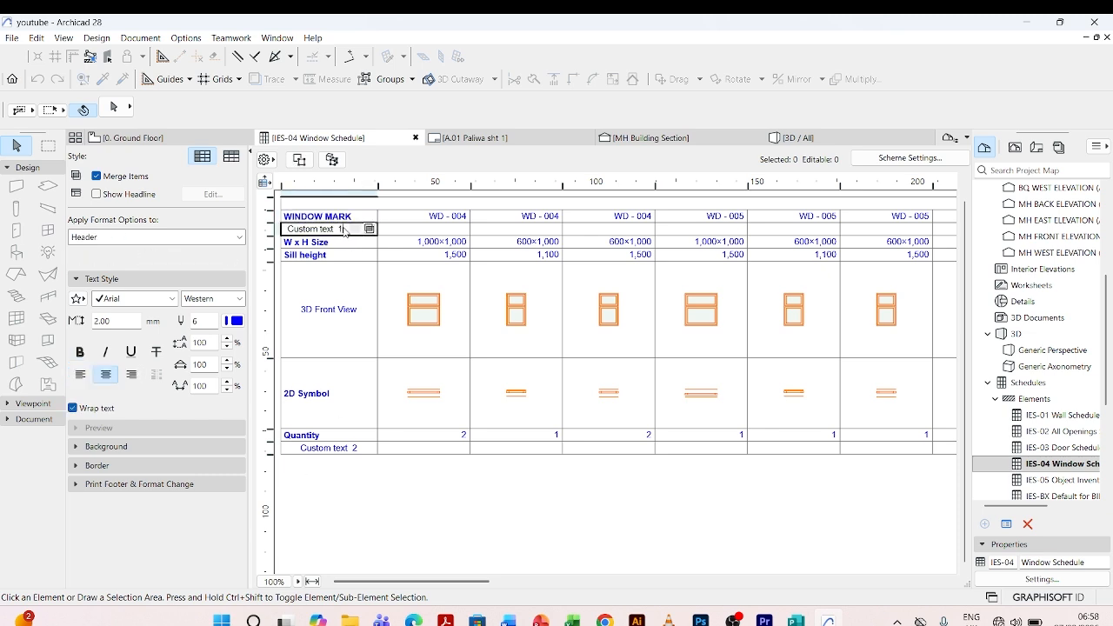
drag(344, 228, 263, 227)
text(DESCRIPTION)
click(79, 351)
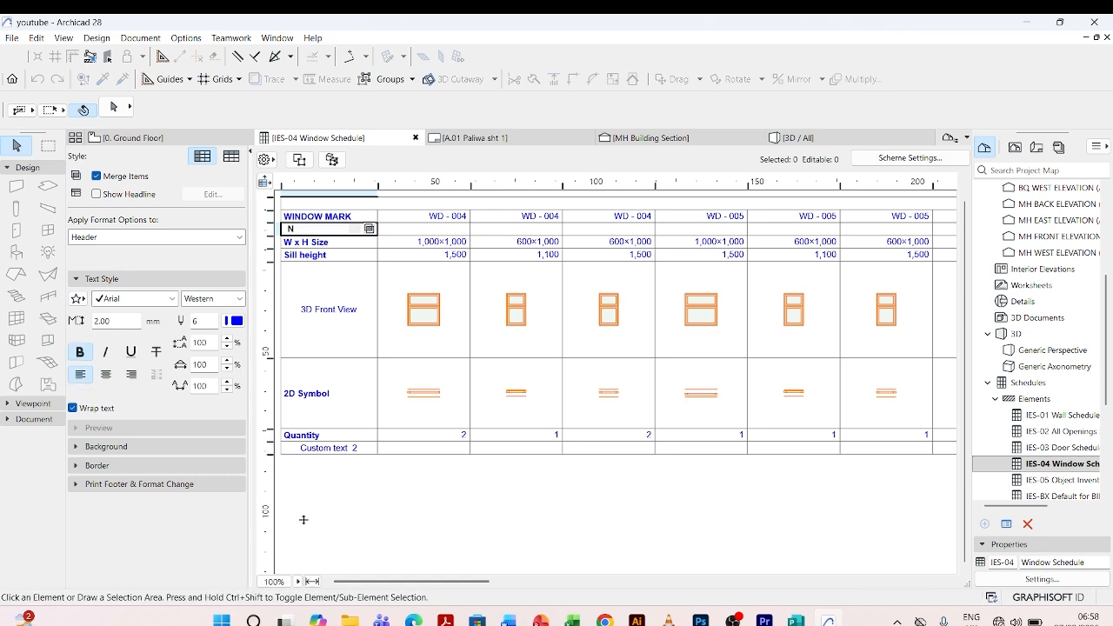
click(322, 480)
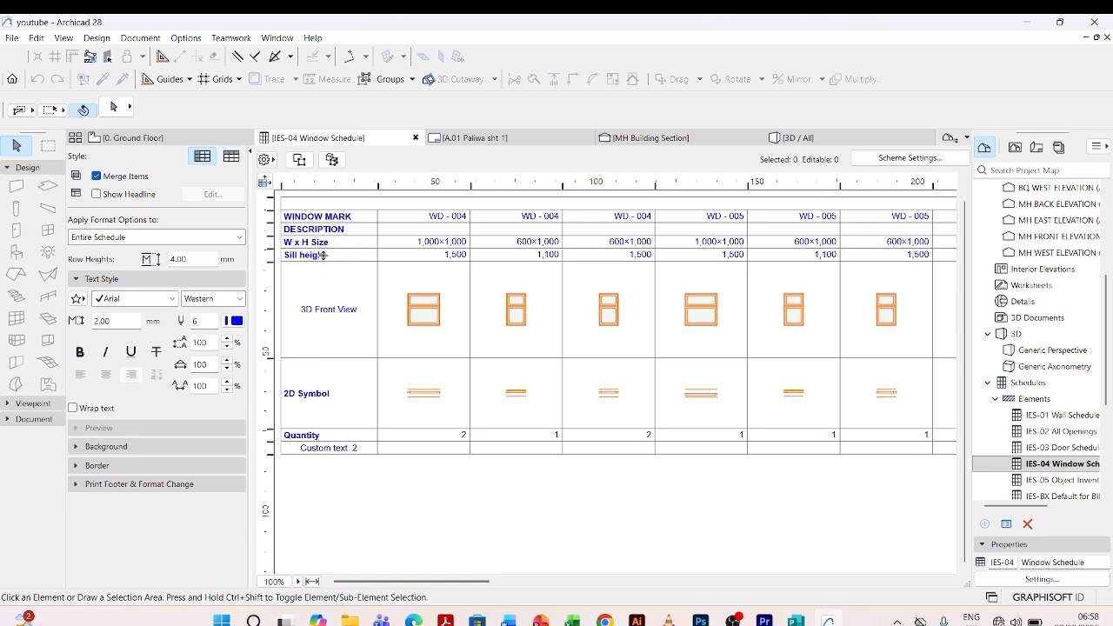
Format the 3D Front View header of the schedule as bold and left-aligned text
click(331, 319)
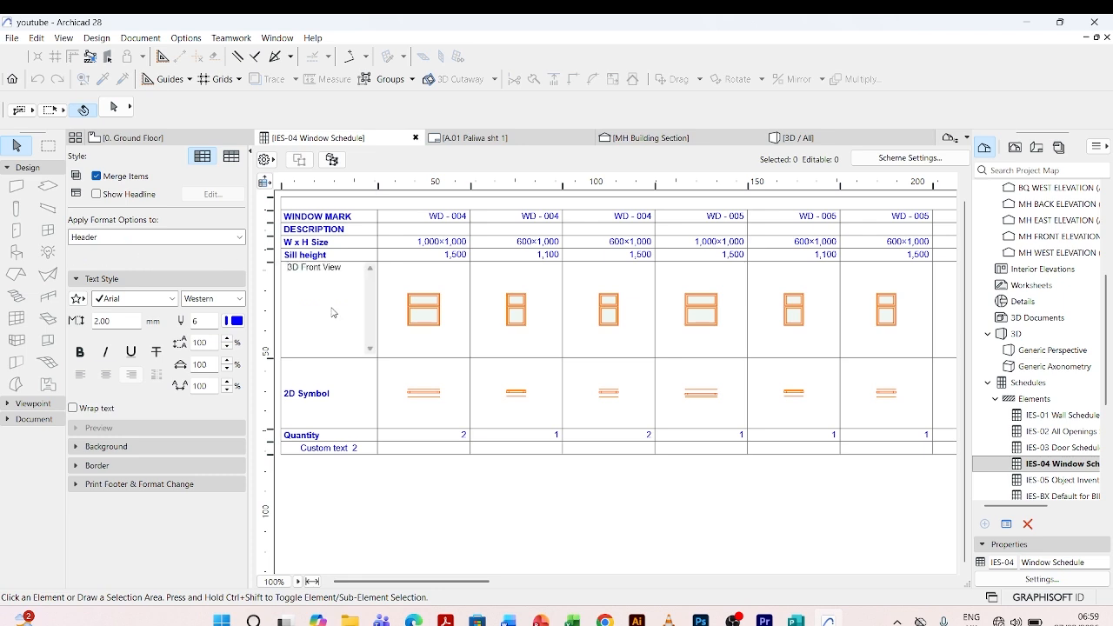
drag(343, 275, 288, 273)
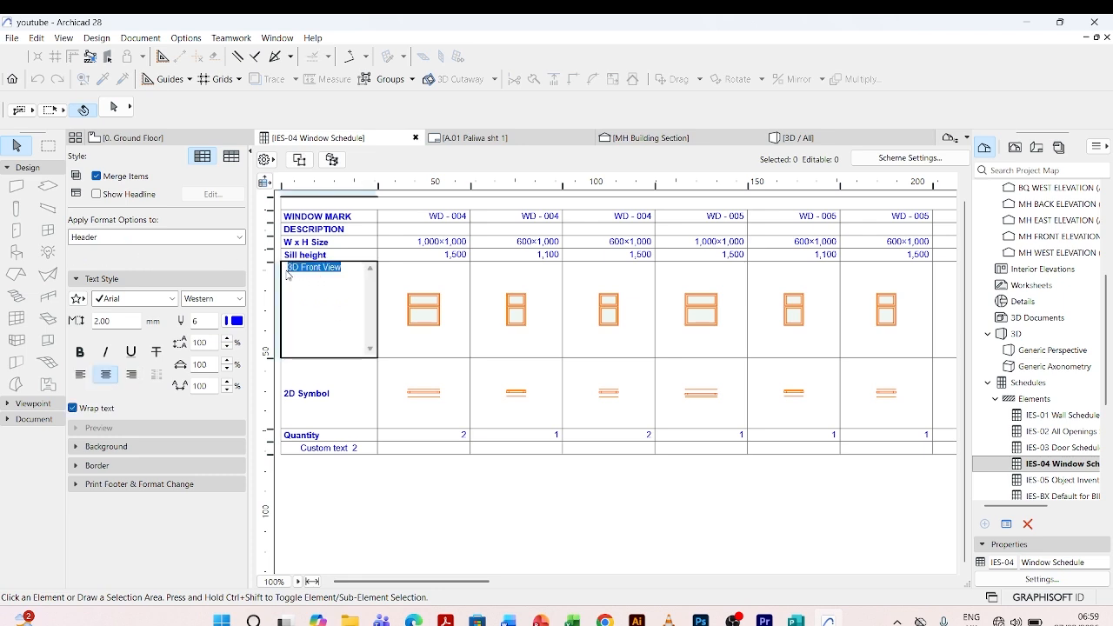
click(80, 351)
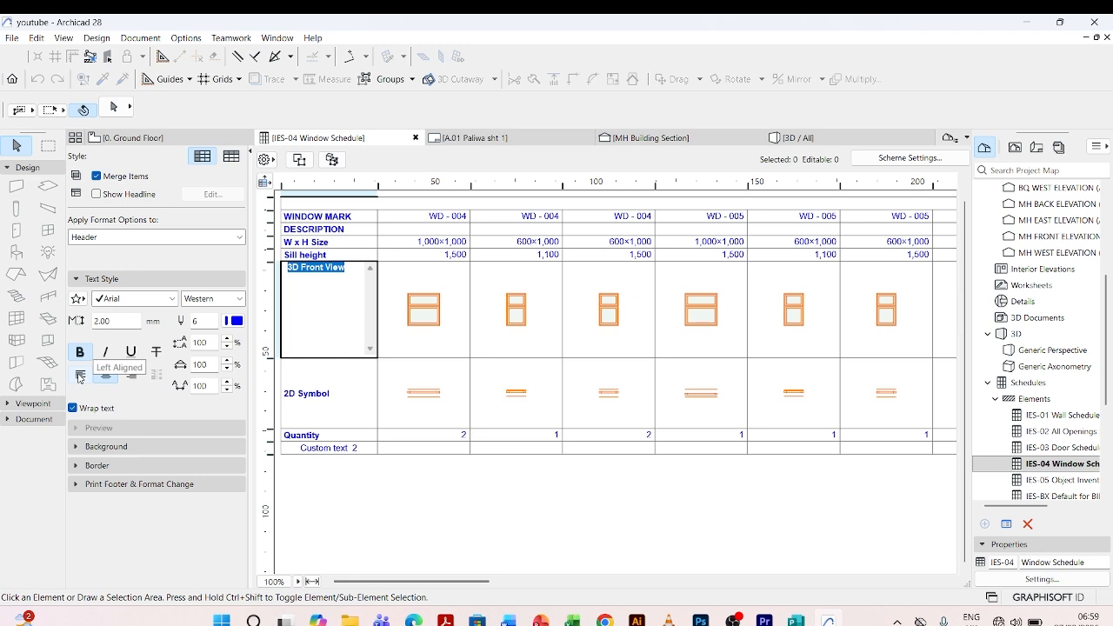
click(427, 530)
click(317, 308)
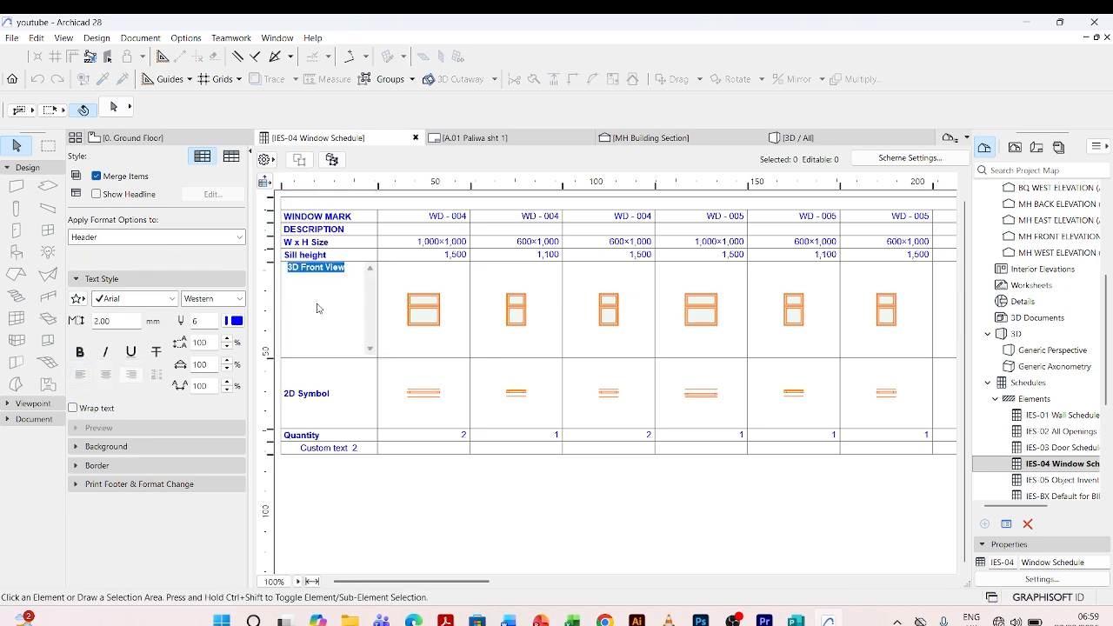
click(465, 530)
click(341, 315)
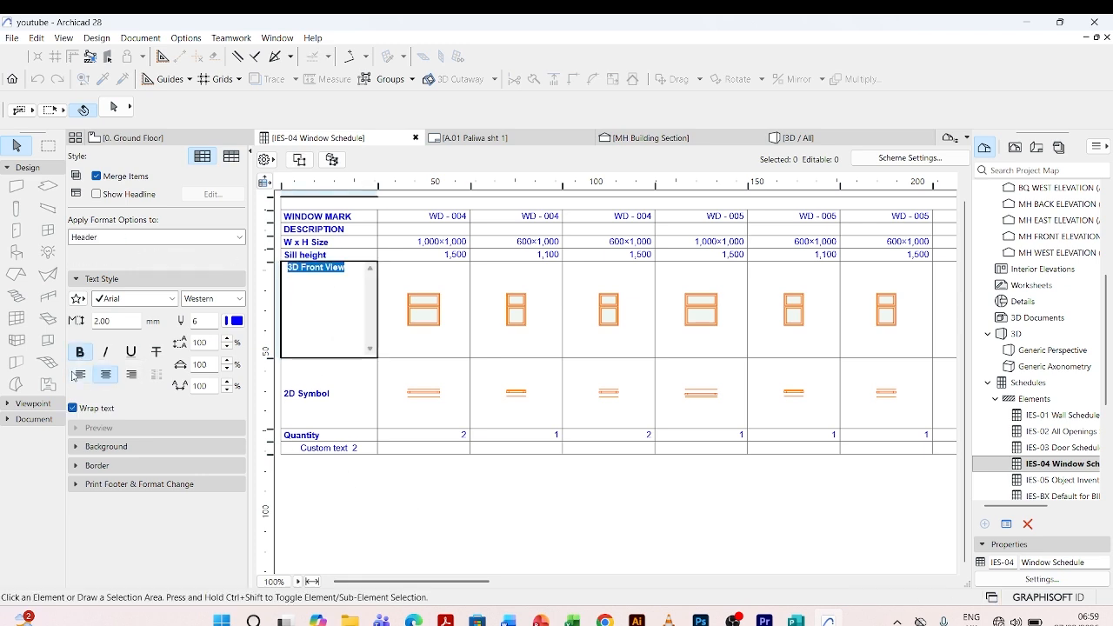
click(432, 506)
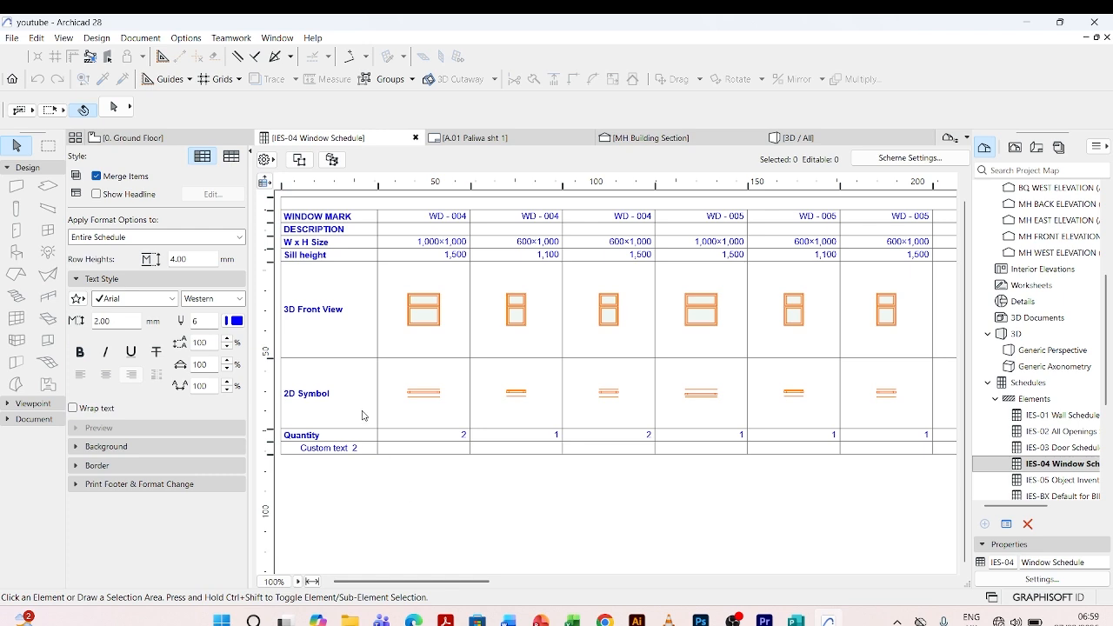
Rename the Custom text 2 header to Location and format it bold and left-aligned
click(334, 389)
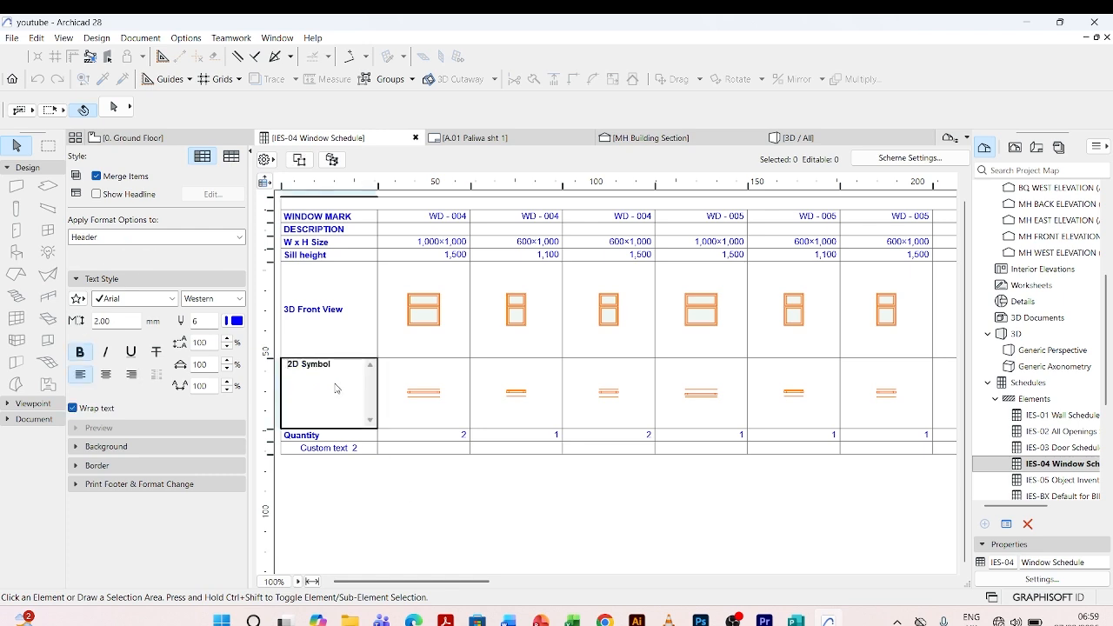
click(351, 507)
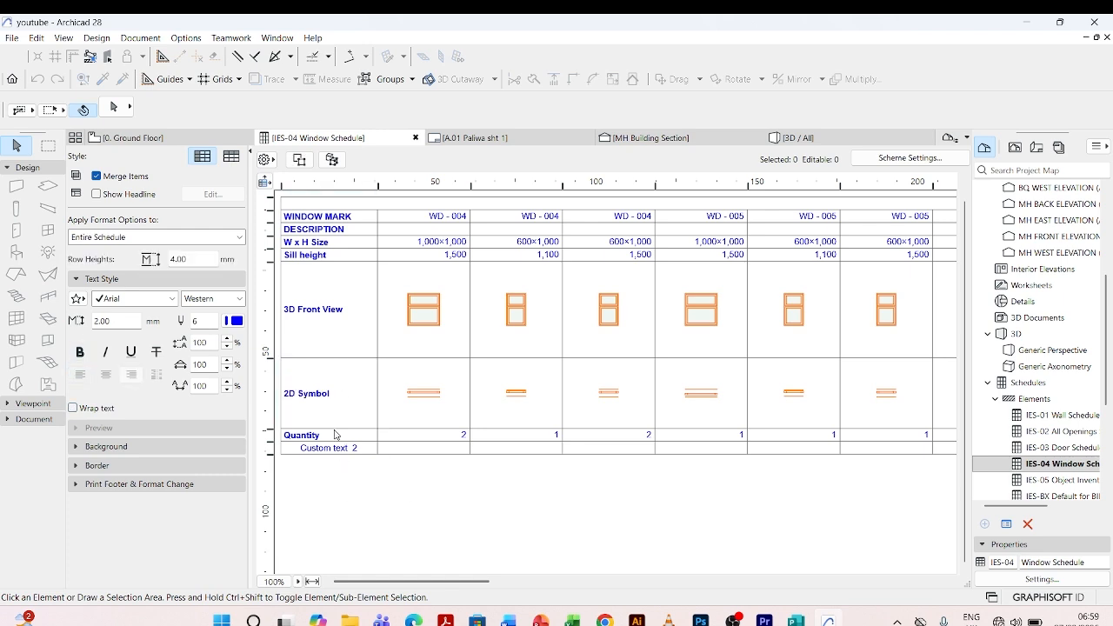
click(357, 451)
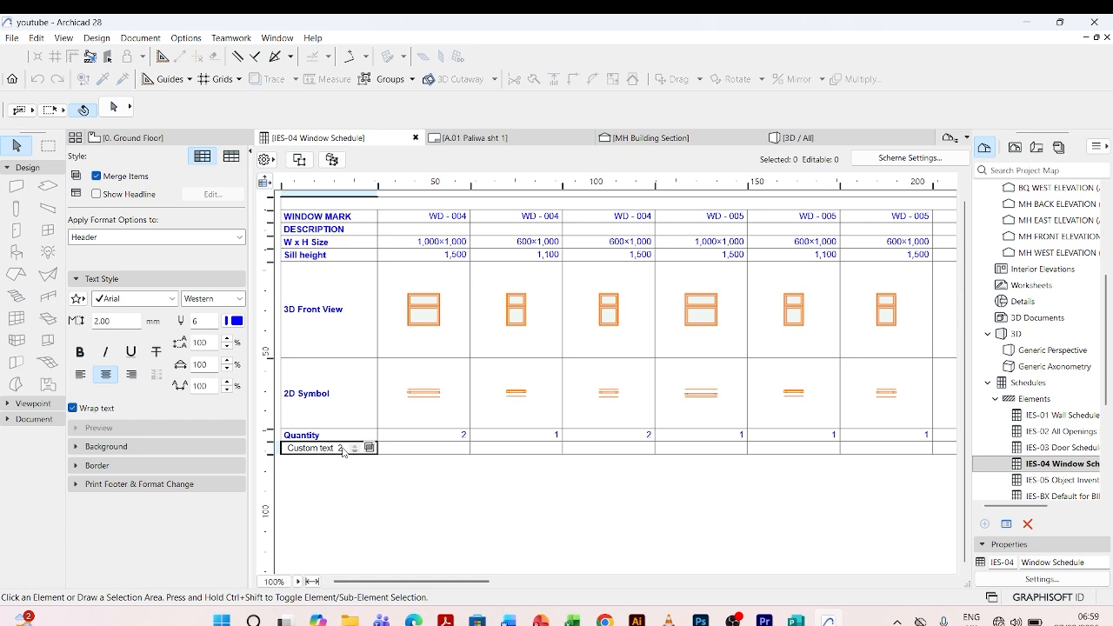
drag(342, 450, 286, 444)
text(Location)
click(80, 351)
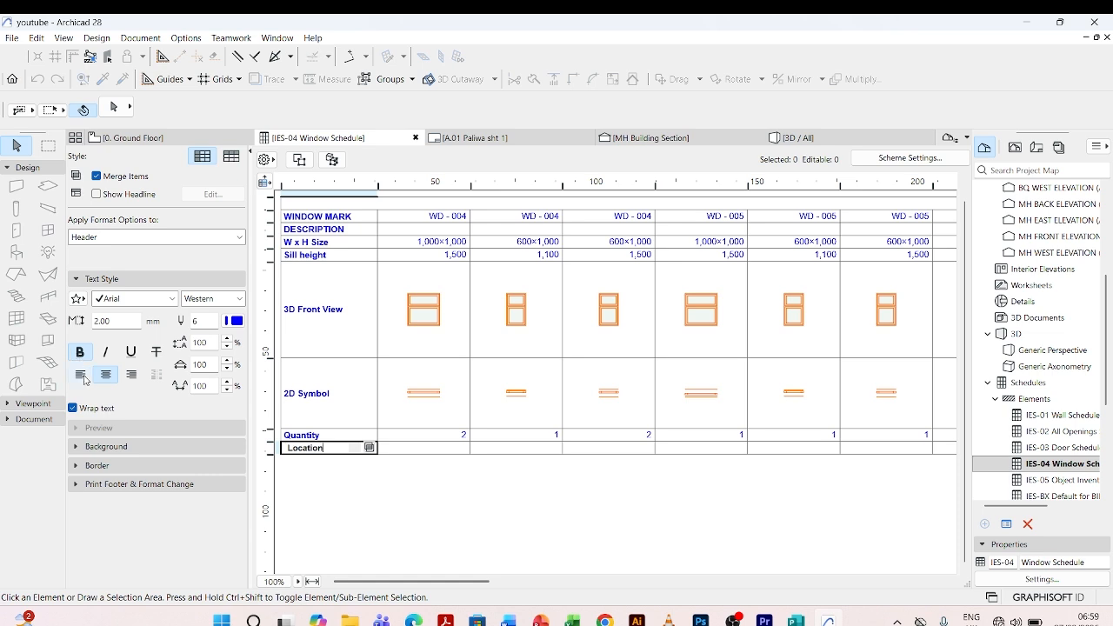
click(352, 503)
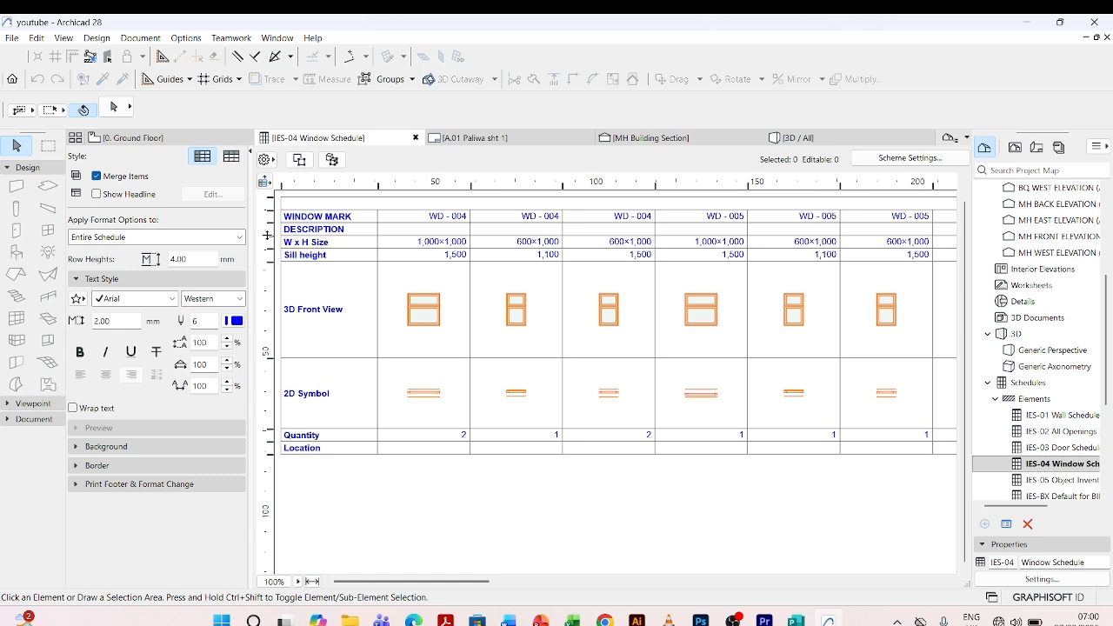
Set row heights to about: DESCRIPTION 23 mm, W x H Size 9 mm, Sill height 8 mm, 3D Front View 27 mm, 2D Symbol 10 mm
drag(267, 235, 270, 279)
drag(270, 444, 272, 475)
drag(268, 348, 269, 393)
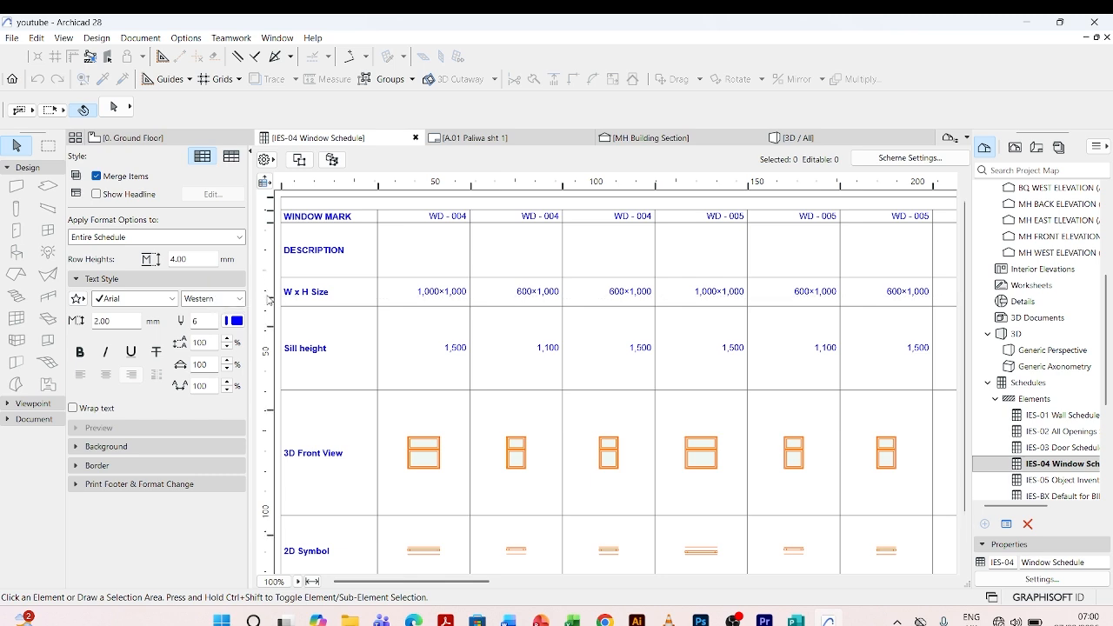
scroll(266, 330, down, 2)
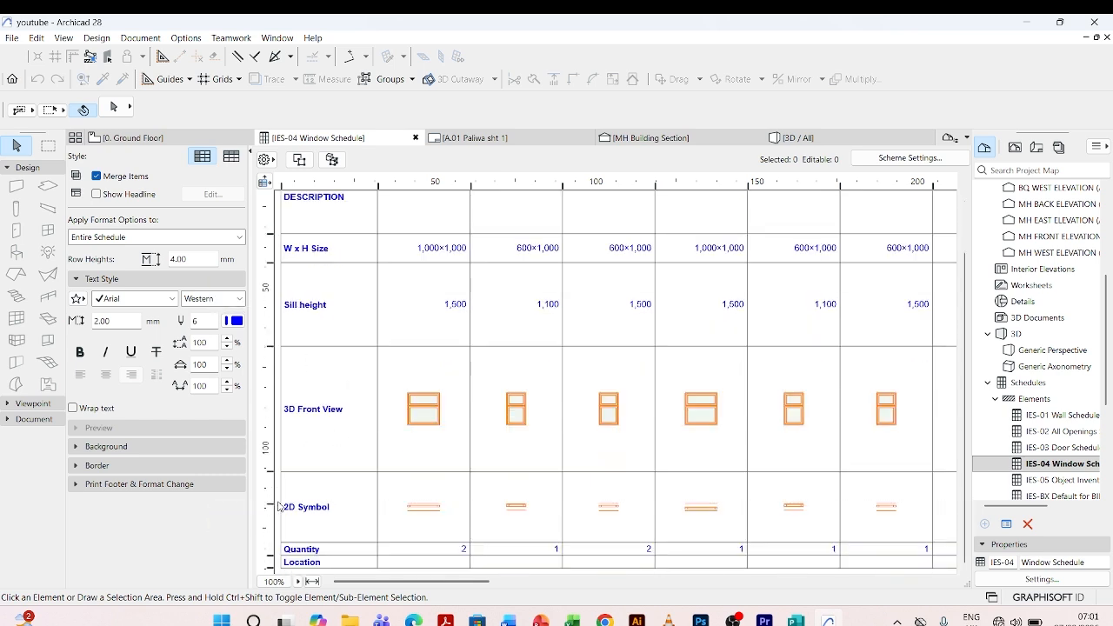
drag(279, 508, 279, 472)
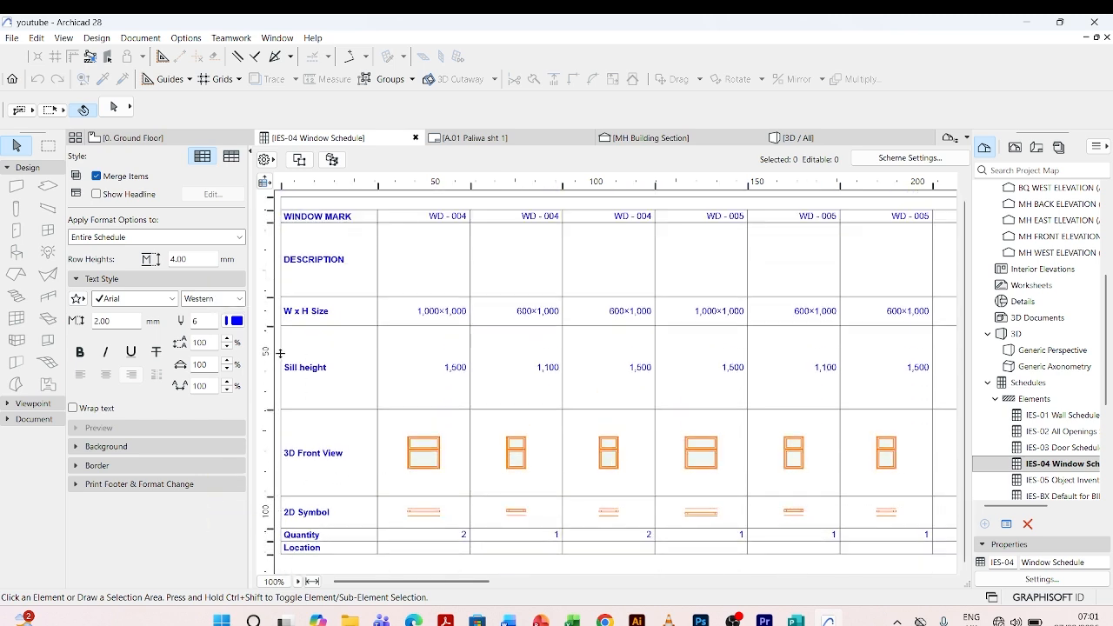
drag(269, 408, 268, 352)
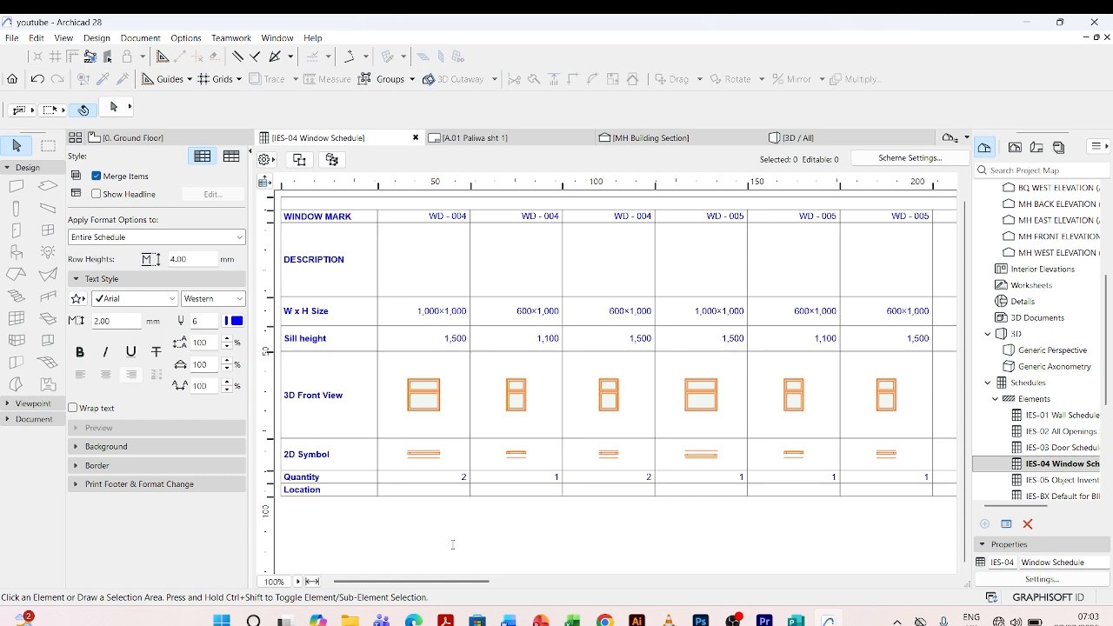
Enter "Top hung steel casement window" as the description of the 1,000×1,000 WD - 004 window
click(404, 252)
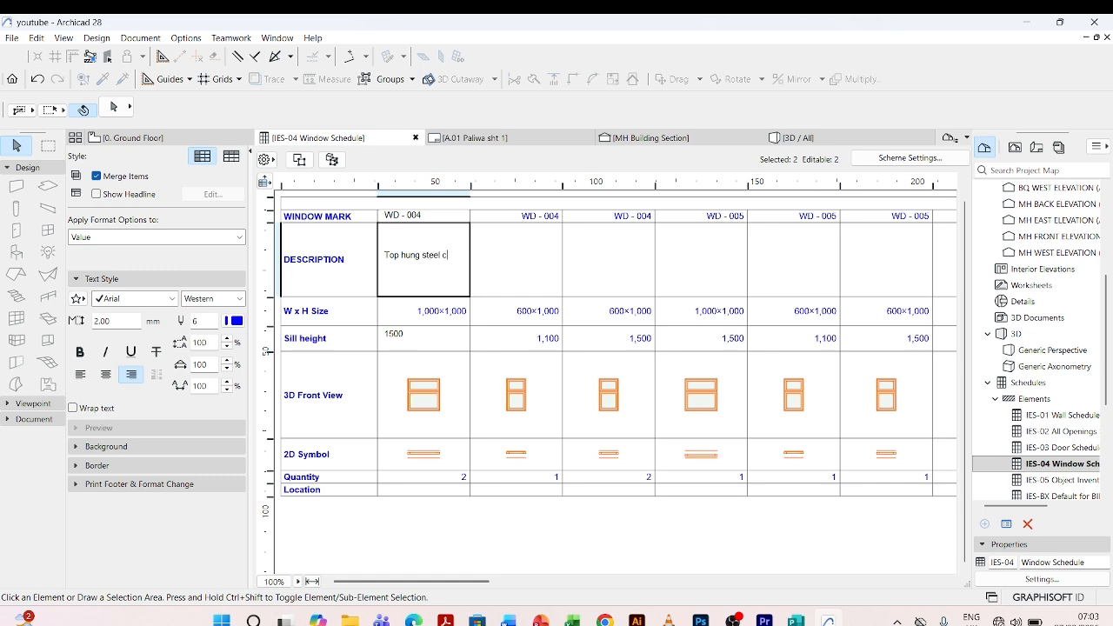
text(ment window)
click(415, 492)
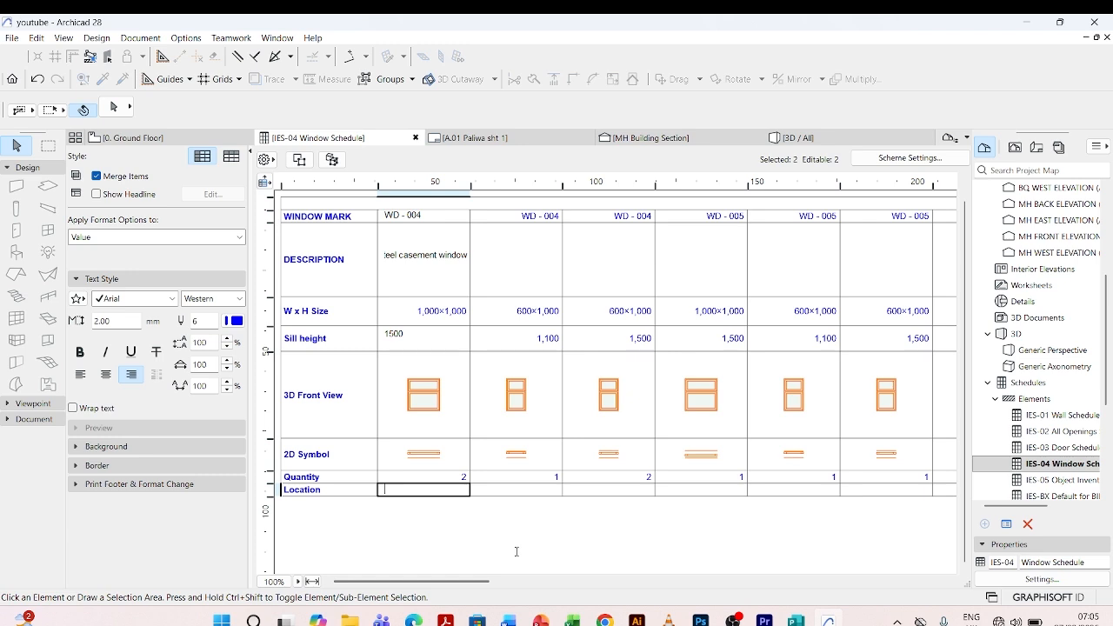
Compare the sill heights of the two 600×1,000 window entries marked WD - 004
click(787, 268)
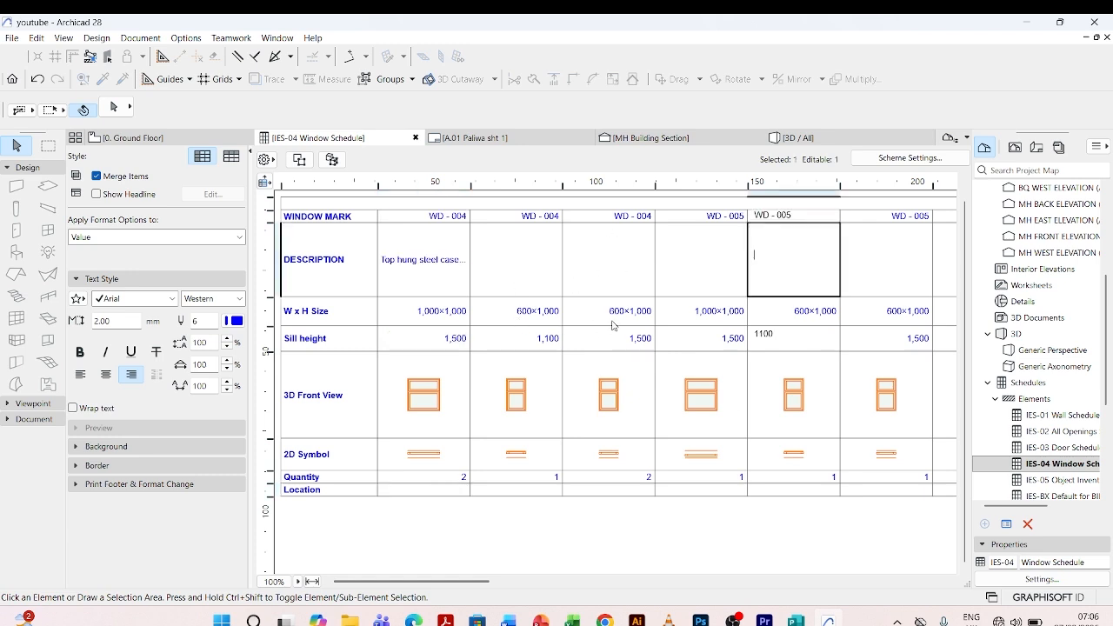
click(542, 341)
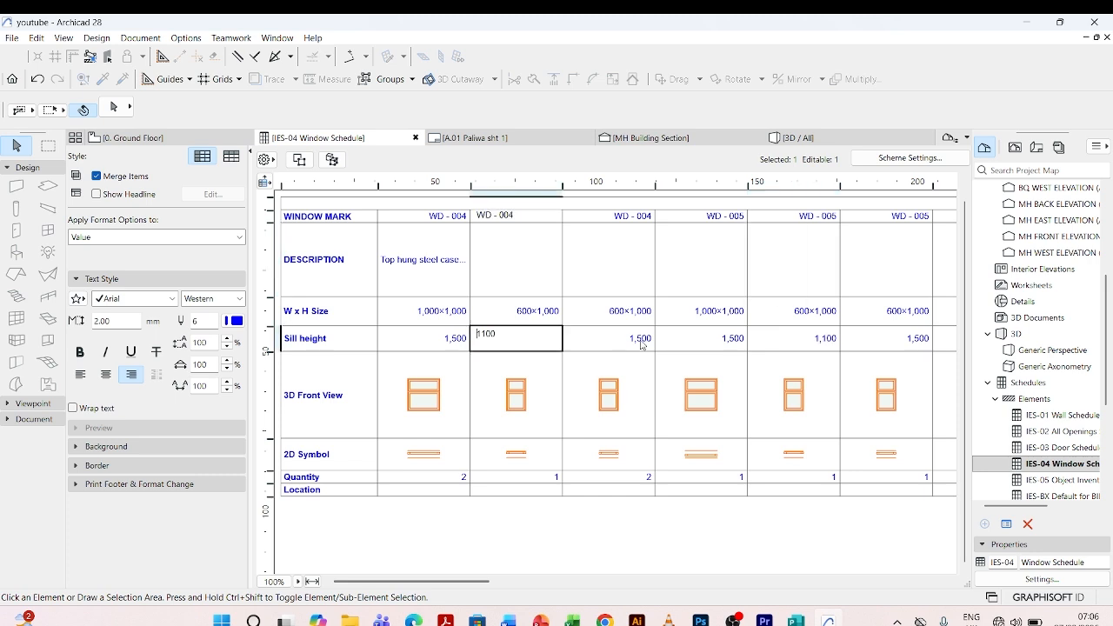
click(641, 344)
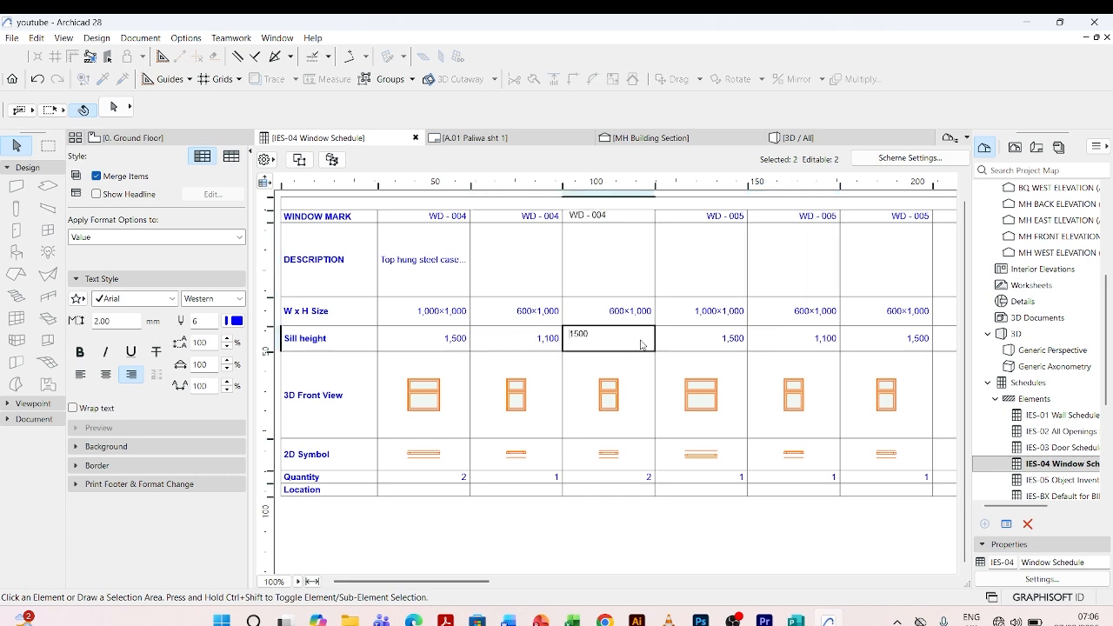
click(551, 345)
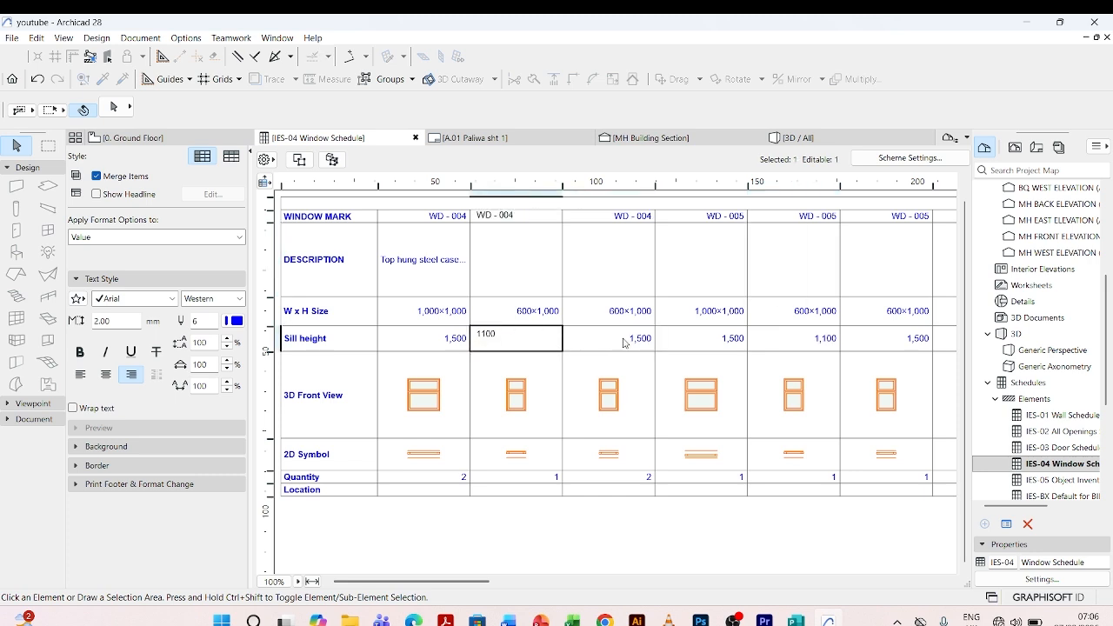
click(623, 340)
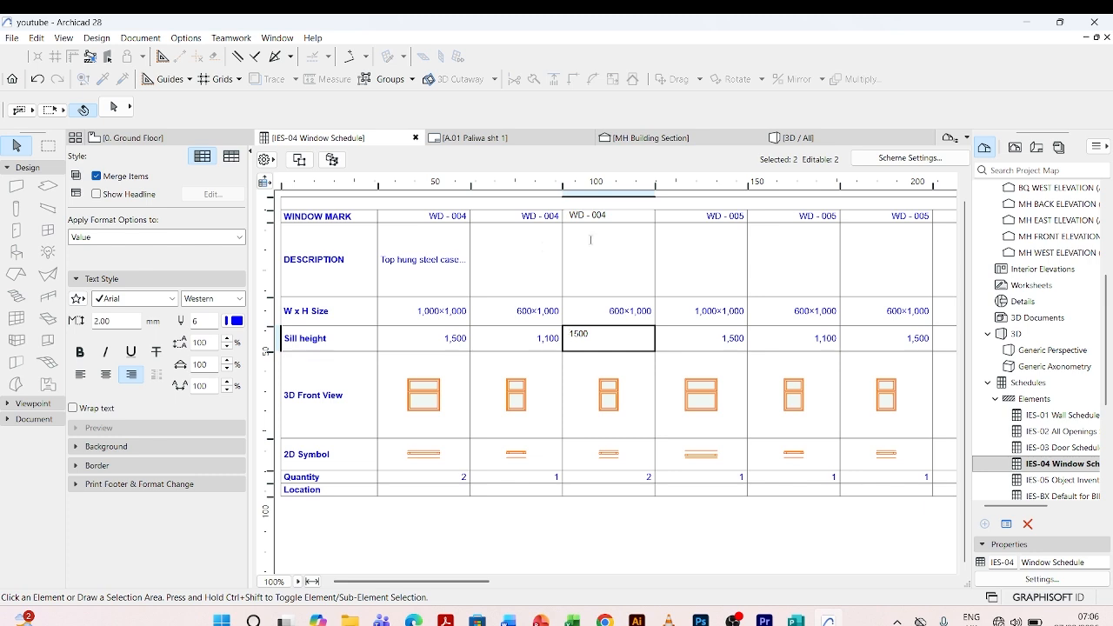